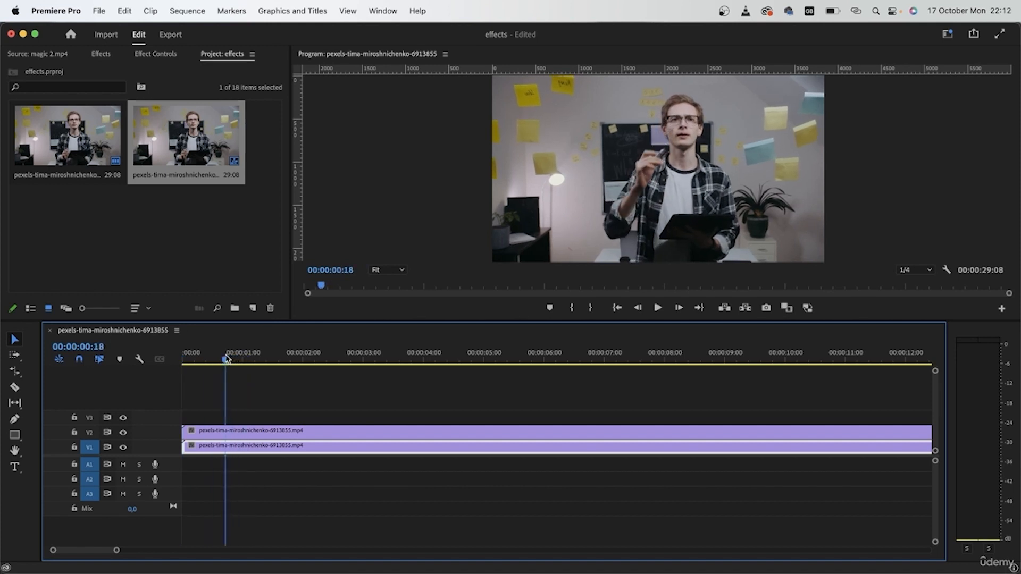
Step: Cut both stacked video clips at about 17 frames and delete everything after the cut
drag(337, 403, 318, 466)
key(super+k)
drag(369, 392, 175, 402)
key(Delete)
Step: Rate-stretch both remaining clips together to 12.69% speed so the sequence lasts 00:00:05:09
key(r)
drag(222, 430, 405, 433)
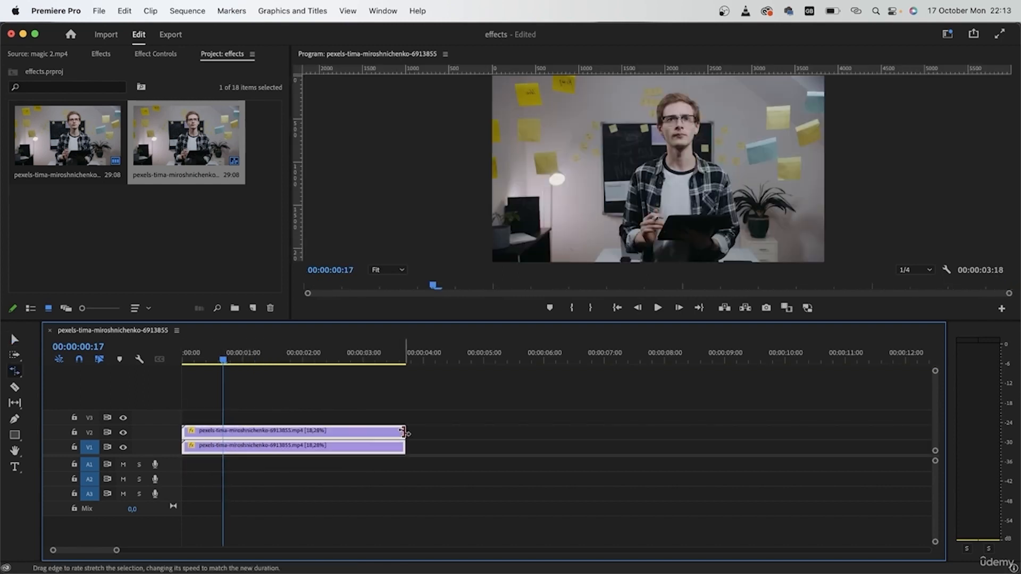
drag(223, 361, 356, 404)
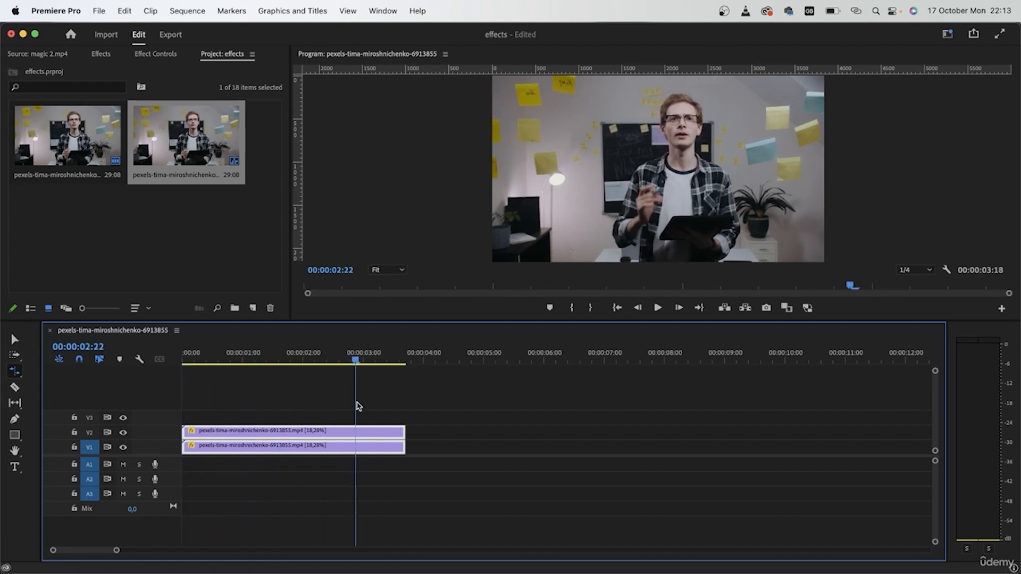
drag(406, 433, 504, 446)
drag(416, 355, 206, 356)
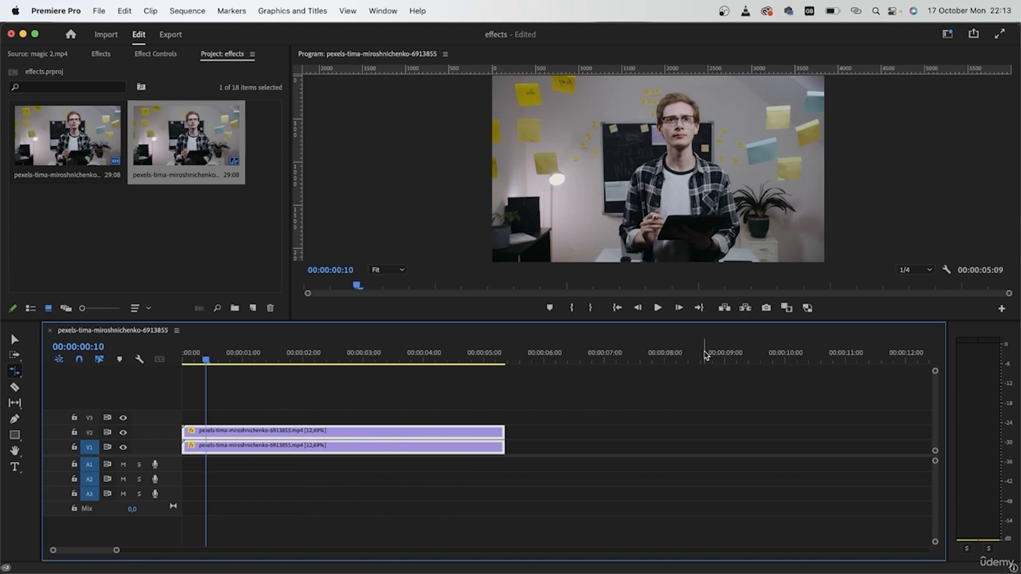
Step: Play back the slowed clips and return the playhead to the start of the sequence
click(456, 470)
key(v)
key(space)
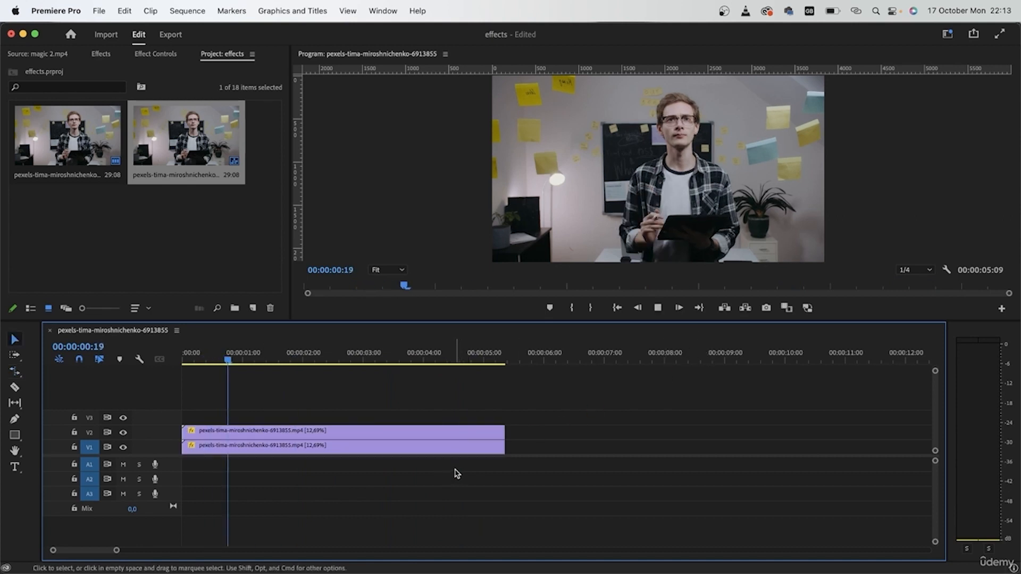
click(363, 357)
key(Home)
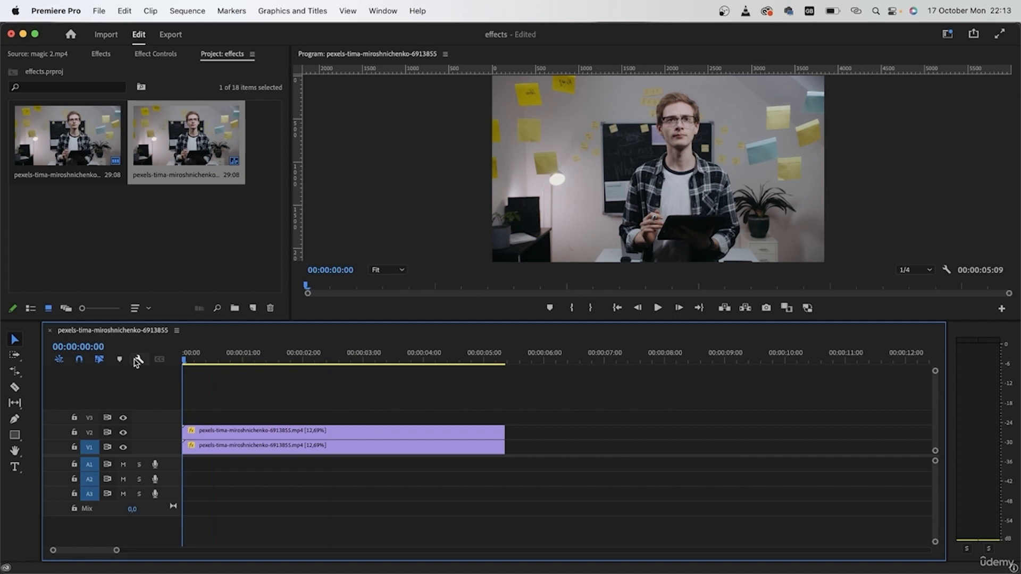
Step: Start a free-draw opacity mask on the upper V2 clip and enlarge the program preview to full size
click(274, 432)
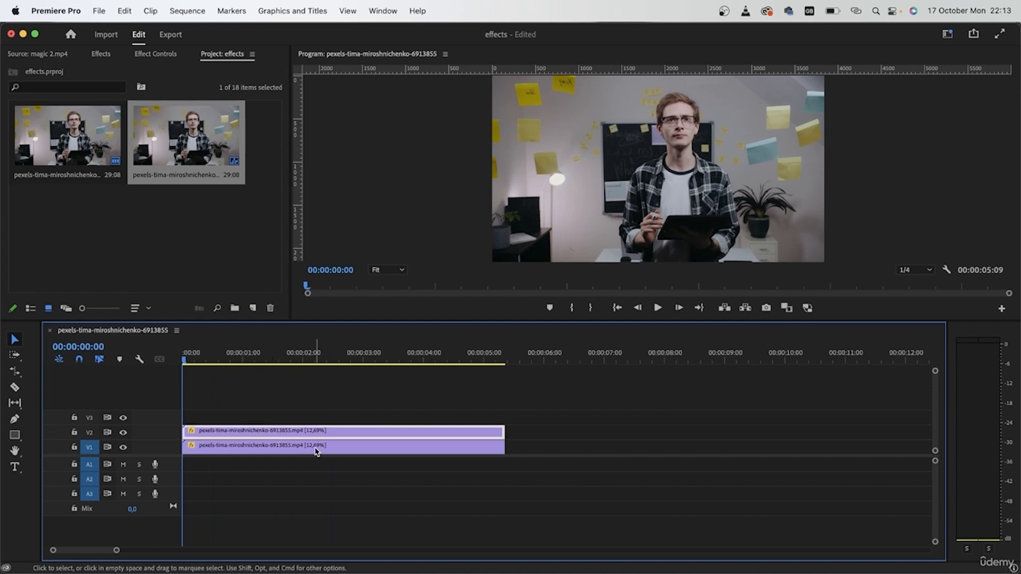
click(161, 56)
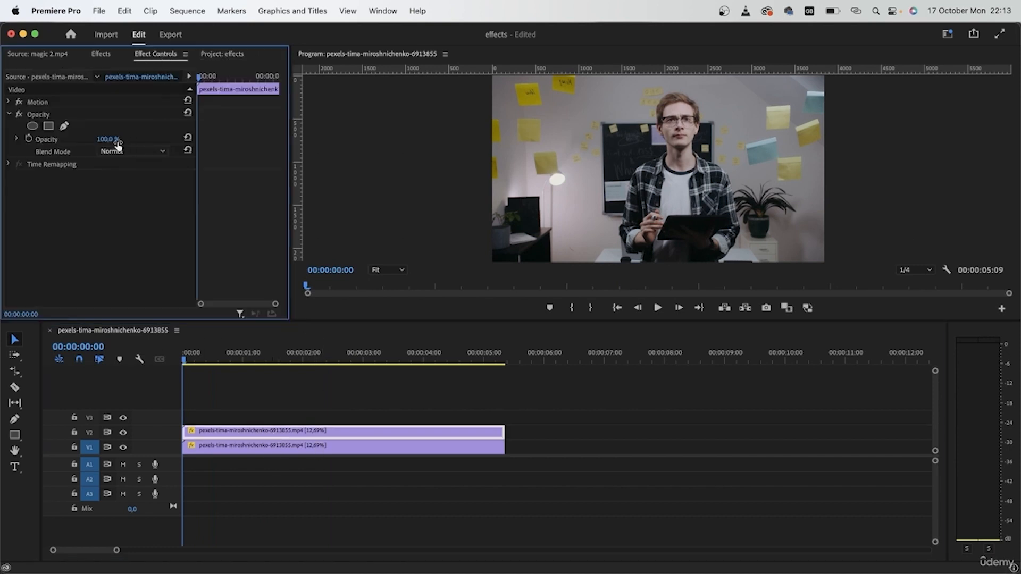
click(63, 126)
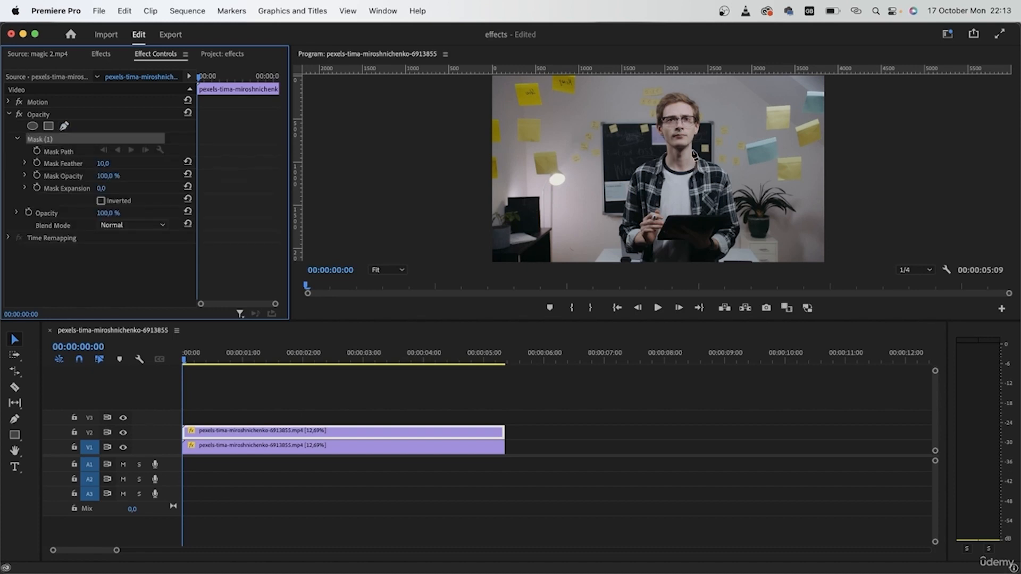
click(435, 218)
drag(434, 218, 700, 170)
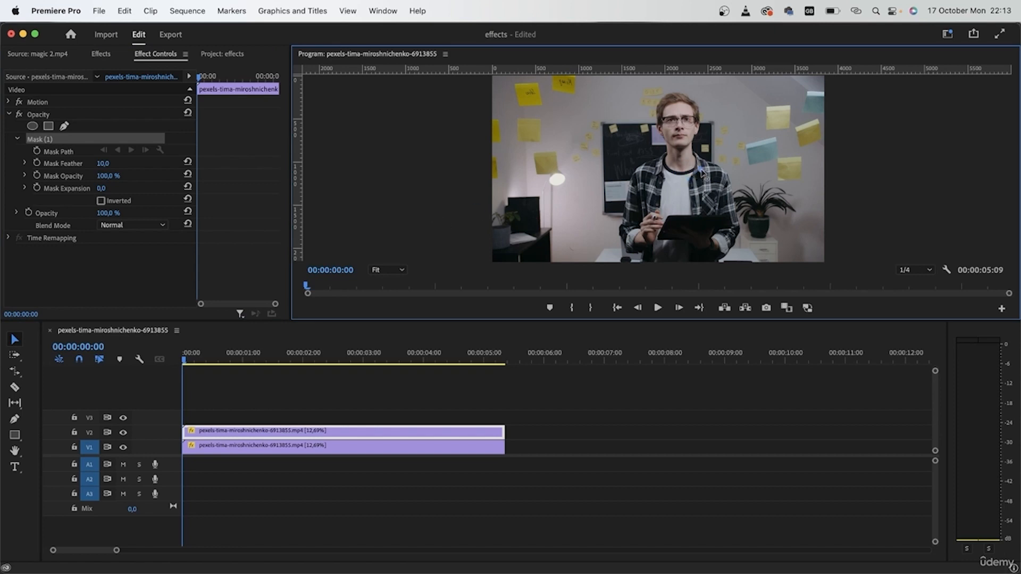
key(grave)
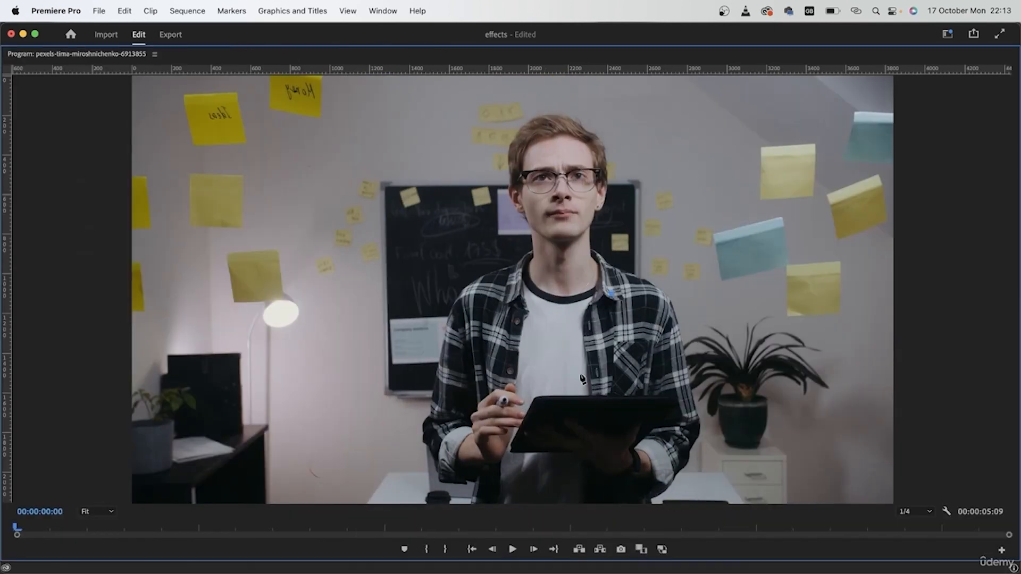
Step: Trace the mask from the right collar along the shirt neckline and up the left side of the neck at 150% zoom
drag(615, 297, 601, 272)
key(super+equal)
key(super+equal)
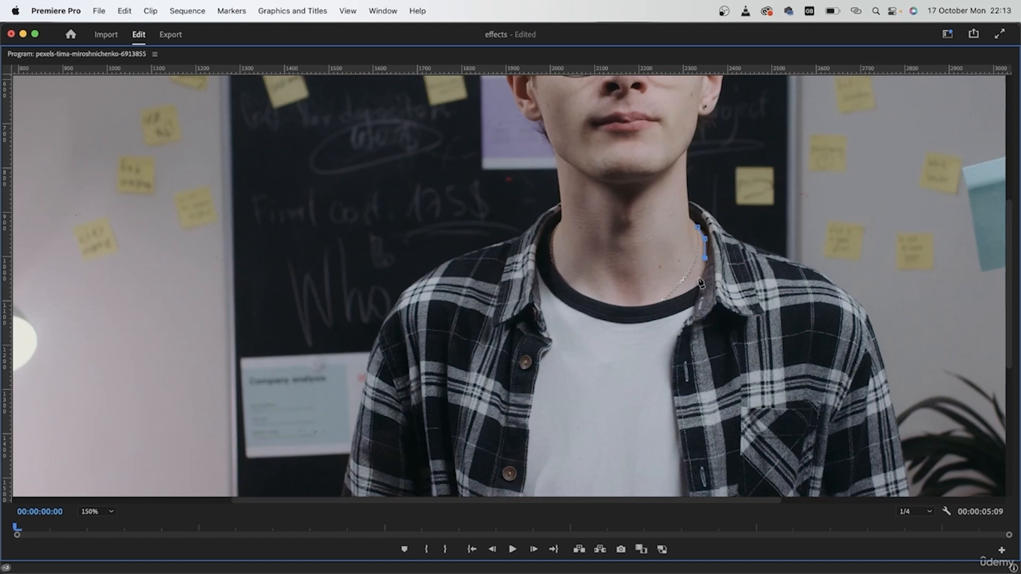
click(665, 297)
click(630, 302)
click(600, 300)
click(578, 291)
click(559, 273)
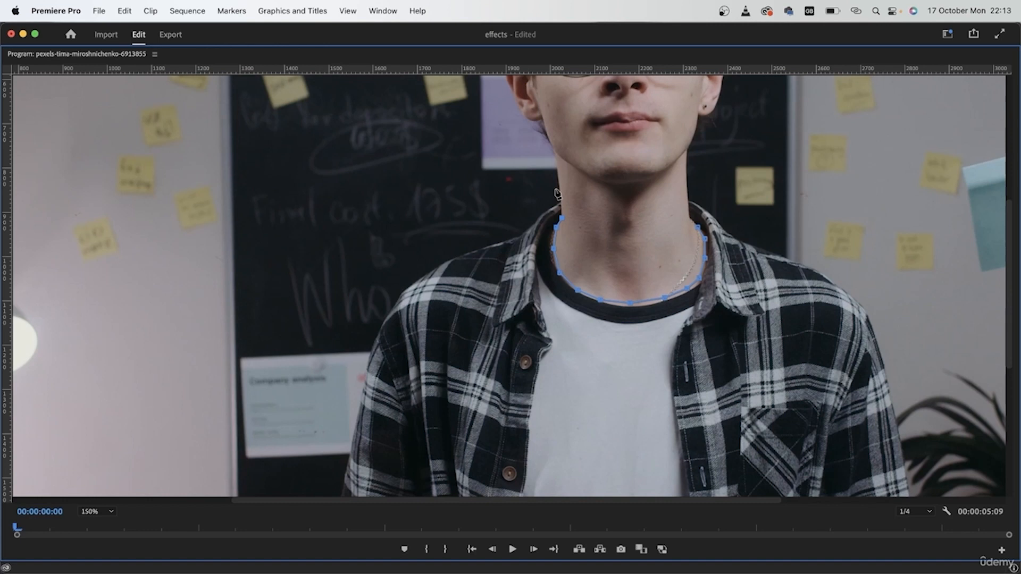
click(553, 150)
key(space)
key(space)
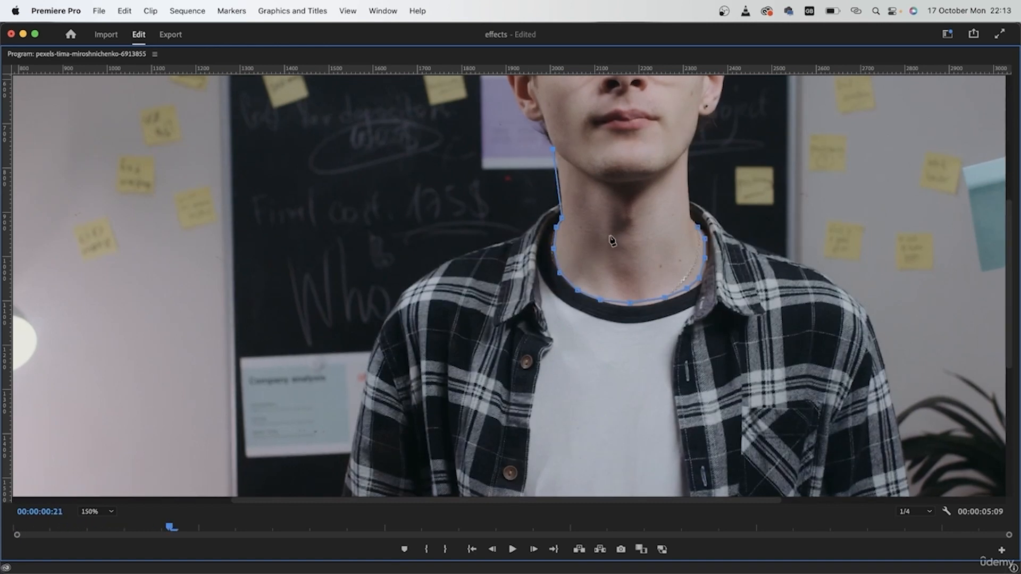
Step: Continue the mask around the left ear, hair, right ear and right side of the neck, closing it at the collar
drag(617, 189, 588, 300)
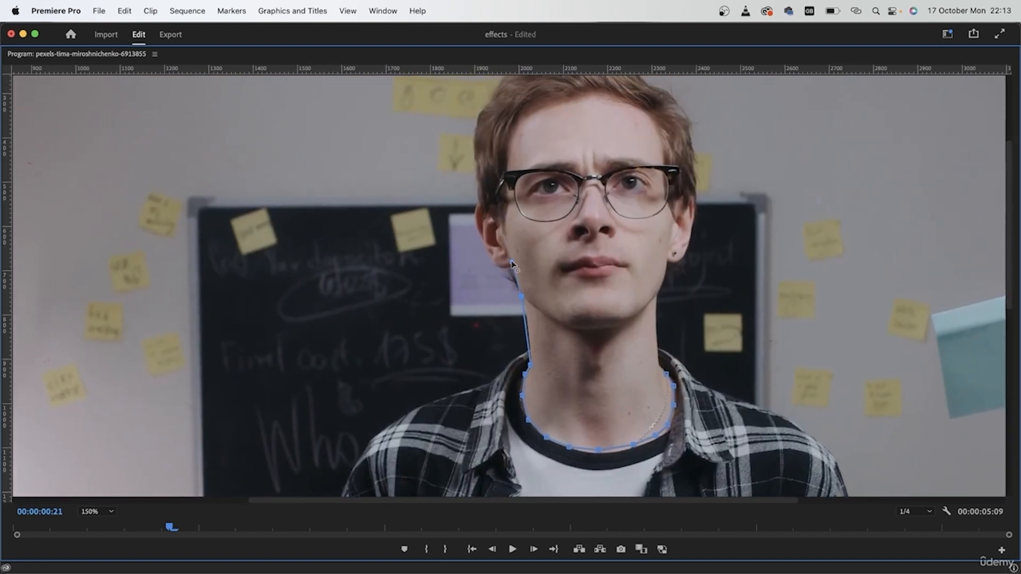
click(486, 242)
click(475, 217)
click(476, 204)
click(475, 156)
click(478, 120)
scroll(489, 107, right, 3)
scroll(489, 106, up, 2)
click(446, 102)
click(488, 84)
click(551, 89)
click(585, 112)
click(611, 127)
click(626, 158)
click(632, 199)
click(633, 226)
click(633, 252)
click(626, 278)
click(616, 294)
click(606, 292)
click(601, 314)
click(596, 335)
click(596, 360)
click(596, 395)
click(606, 406)
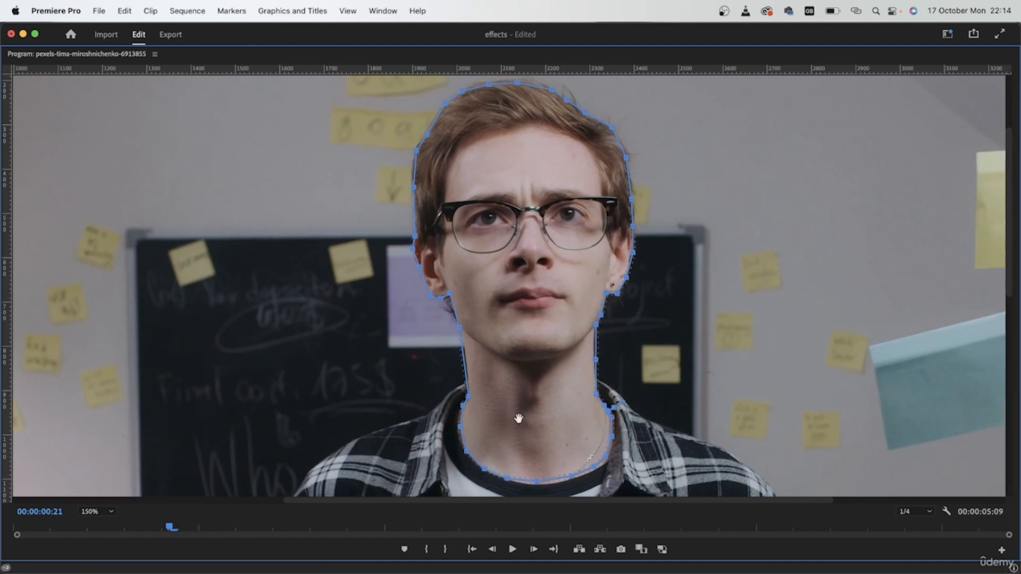
Step: Restore the normal panel layout, fit the preview frame, and hide track V1 to isolate the masked head
key(grave)
click(401, 269)
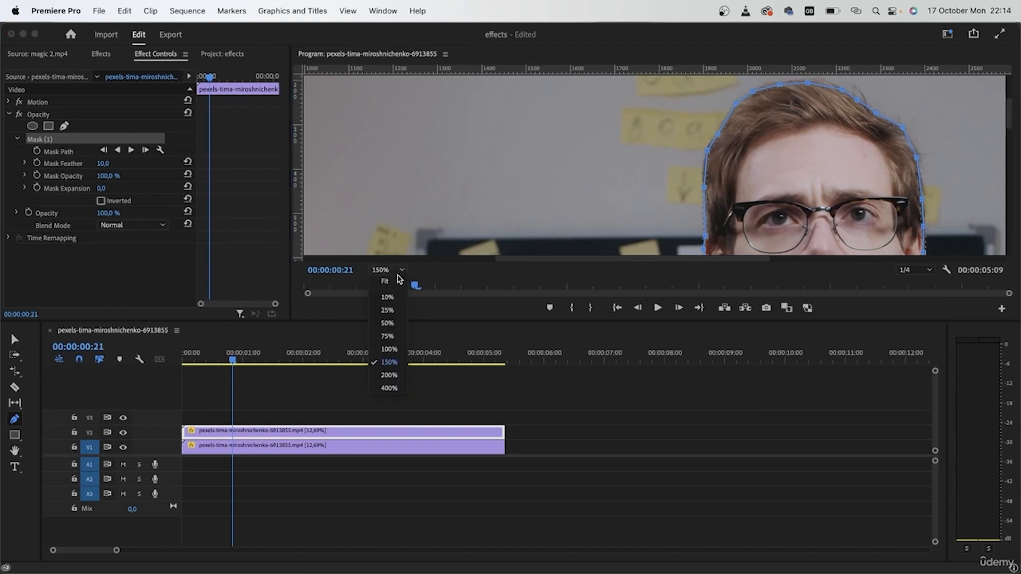
click(399, 287)
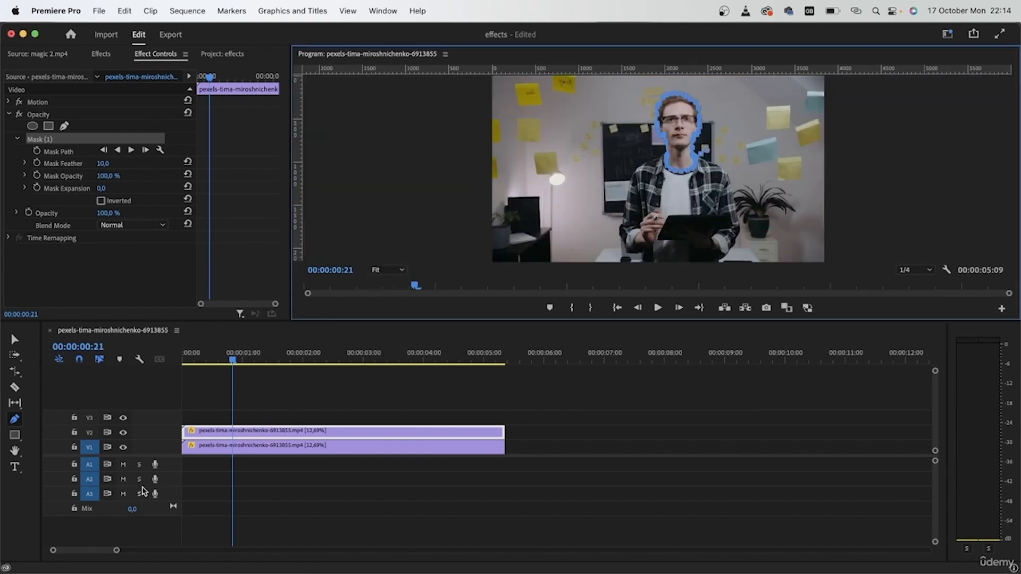
click(123, 447)
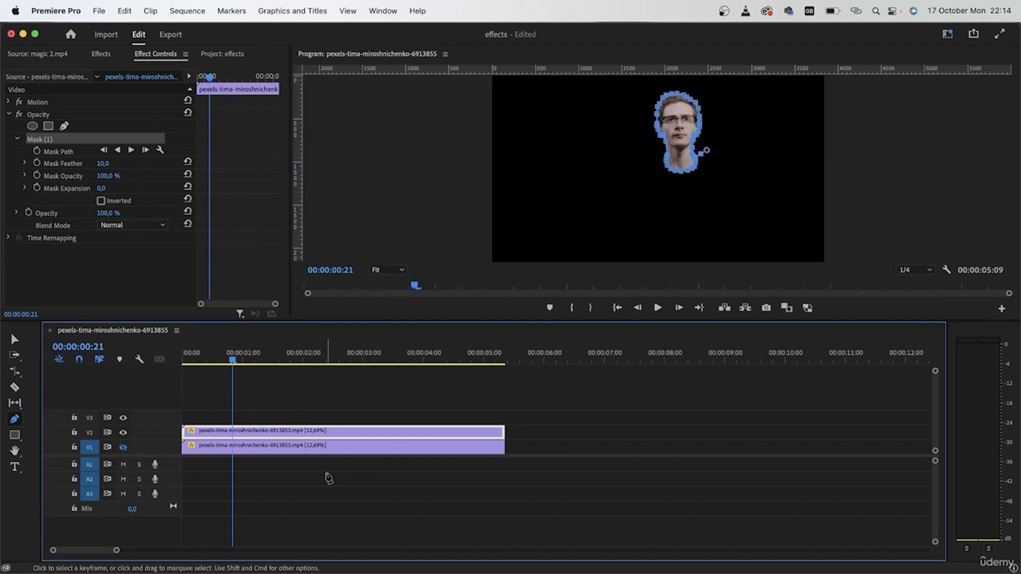
click(376, 499)
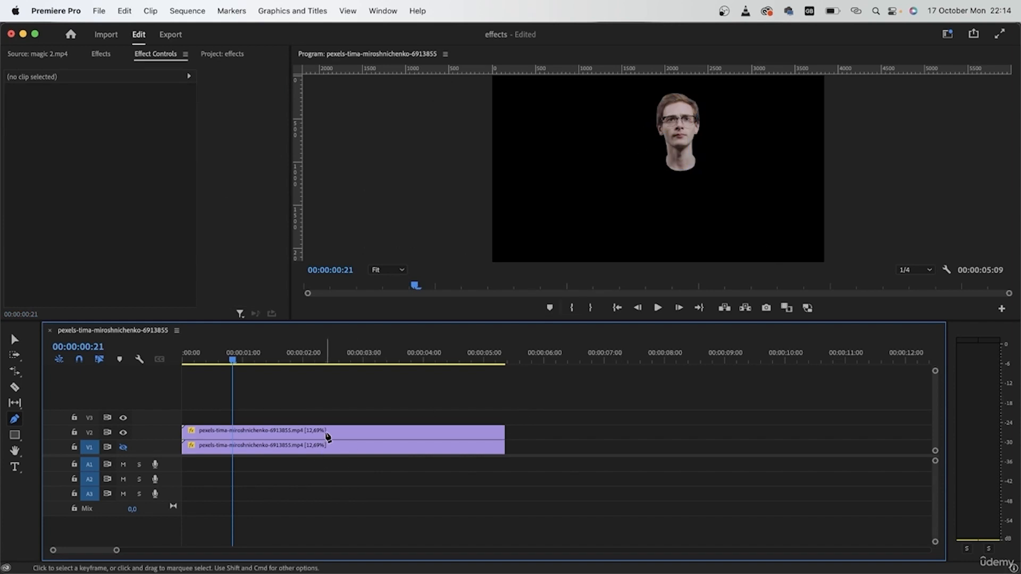
Step: Set the upper clip's mask feather to 22 and its mask expansion to -5
key(v)
click(327, 435)
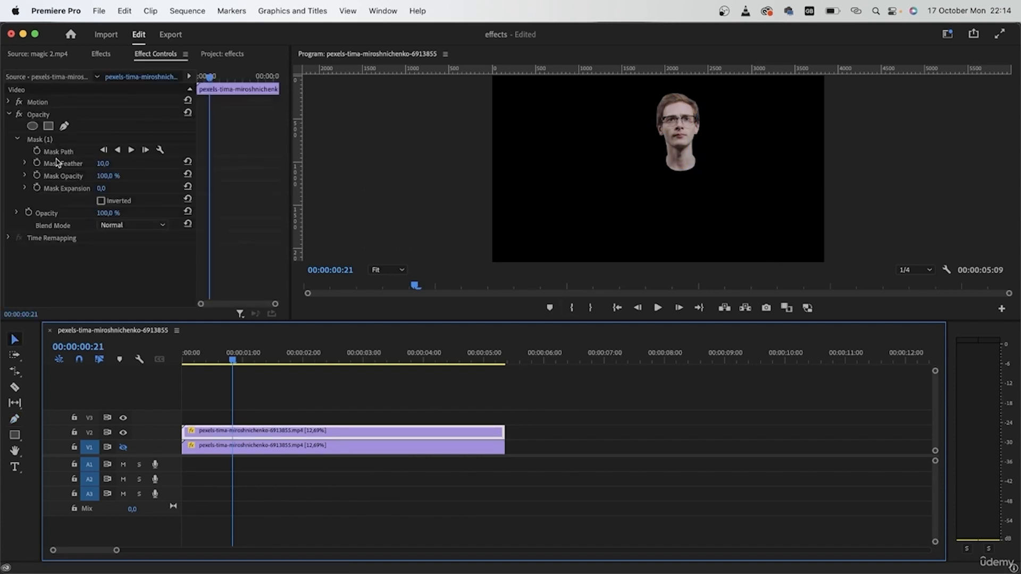
click(100, 164)
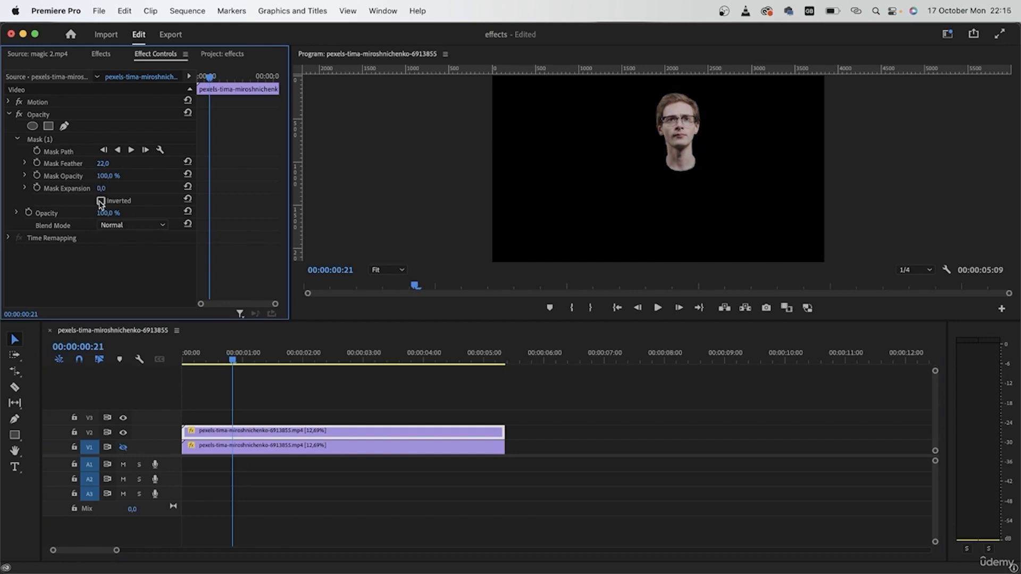
click(102, 188)
key(Return)
Step: Toggle the output of tracks V1 and V2 so that both are shown
click(124, 433)
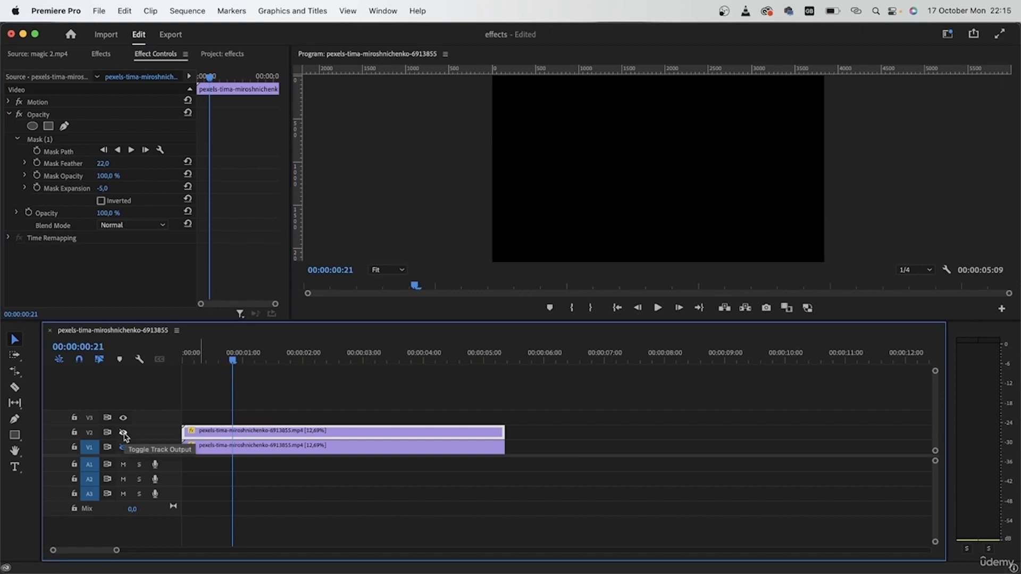
click(124, 449)
click(123, 432)
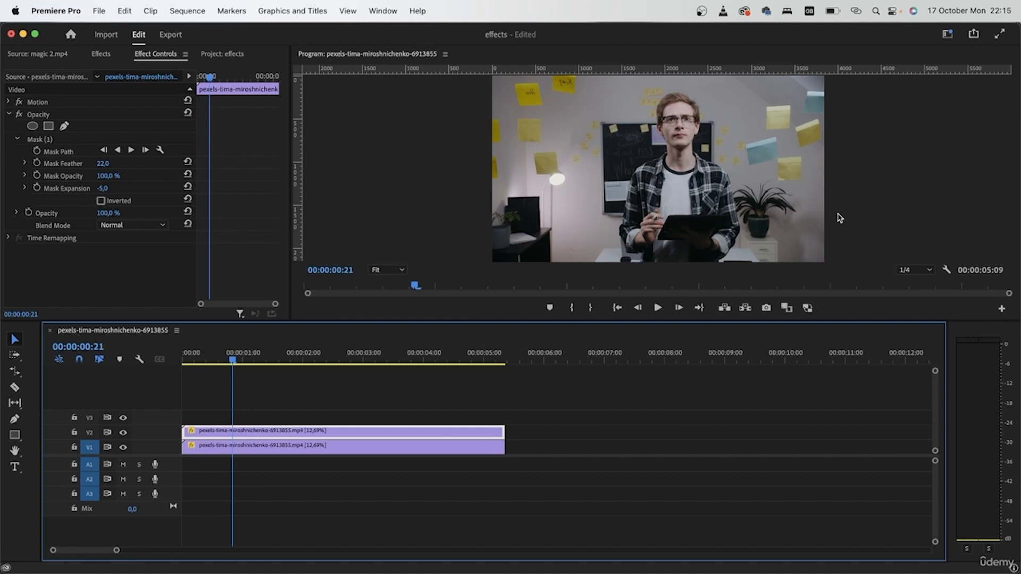
Step: Scale the masked head clip to 131 at the sequence start and align it over the neck at position 1831.2, 1189.4
key(Home)
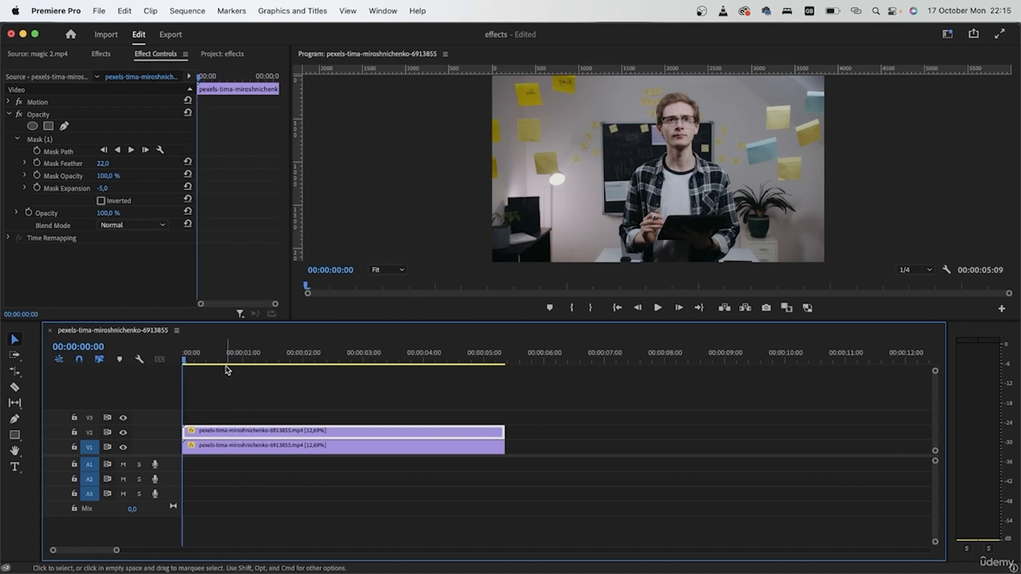
click(4, 101)
click(8, 102)
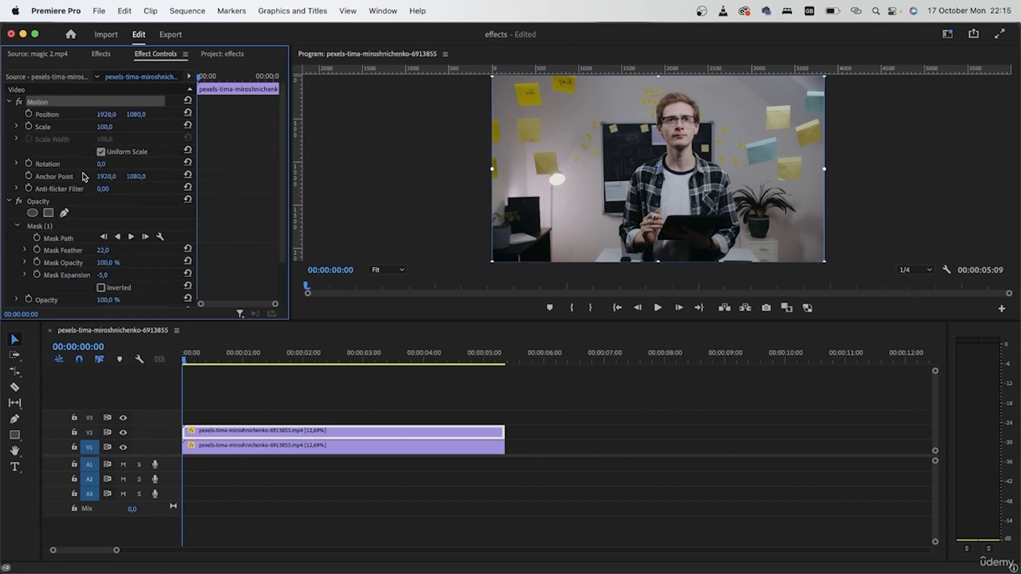
drag(105, 132, 121, 132)
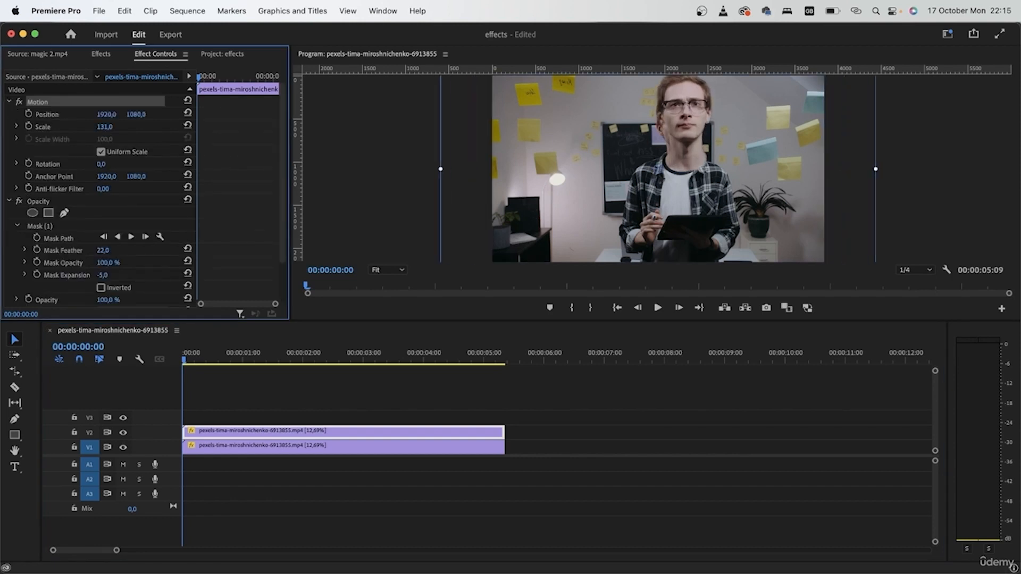
drag(689, 177, 681, 179)
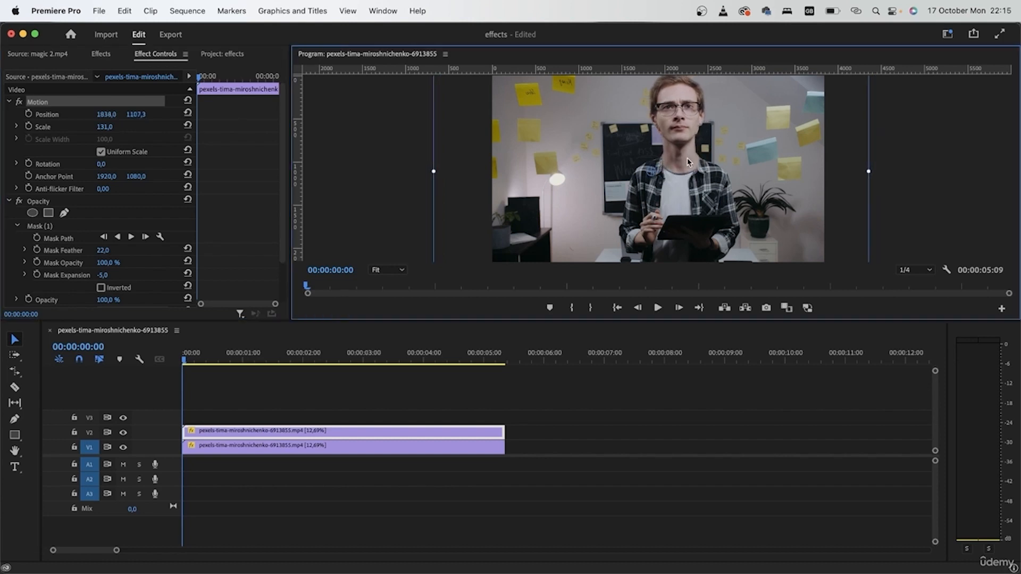
click(120, 135)
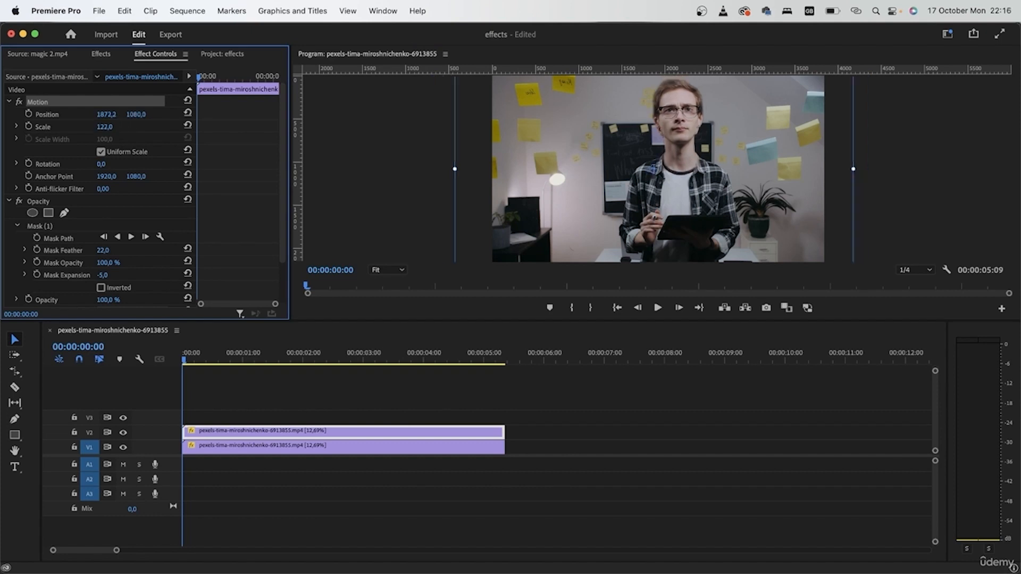
drag(108, 127, 114, 127)
drag(682, 156, 679, 167)
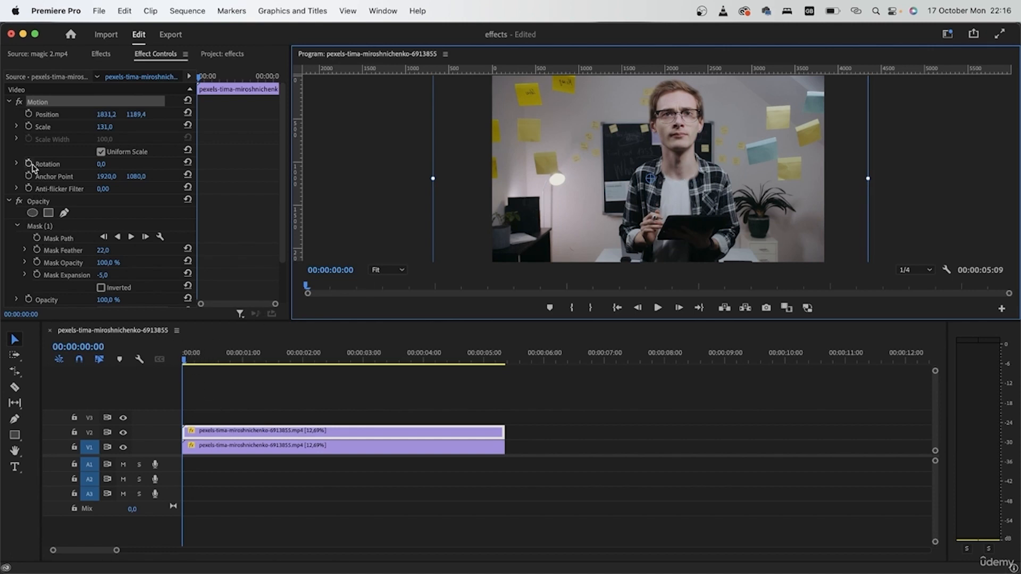
Step: Enable Position keyframing at the start of the upper clip and scrub through it to check the head's alignment
click(29, 114)
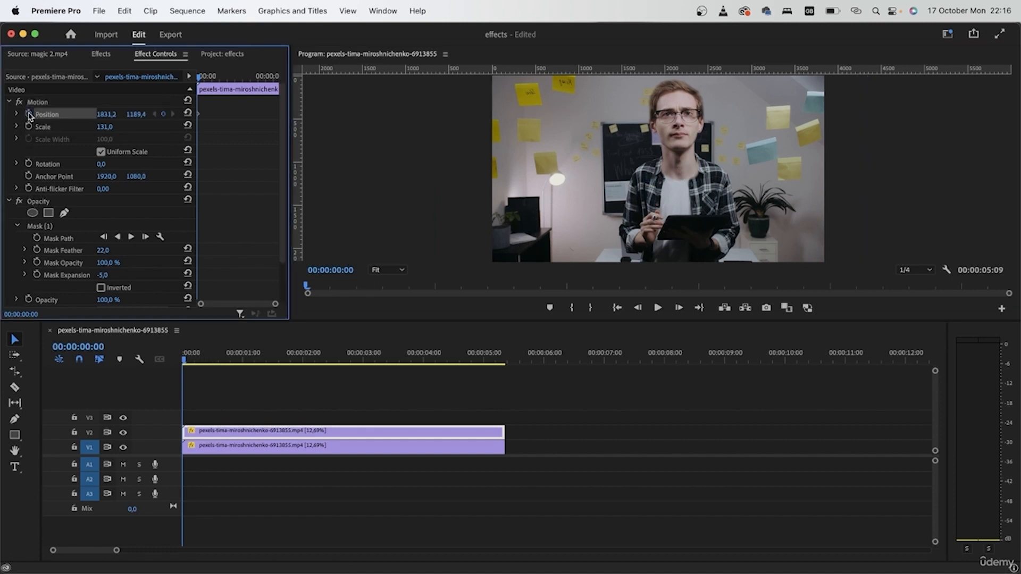
drag(198, 91, 274, 125)
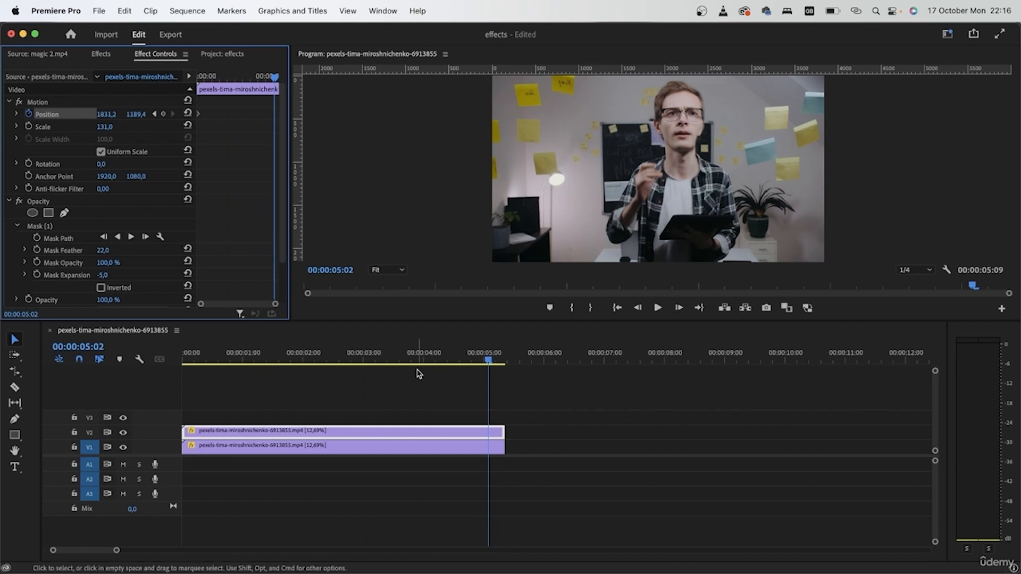
drag(422, 357, 152, 348)
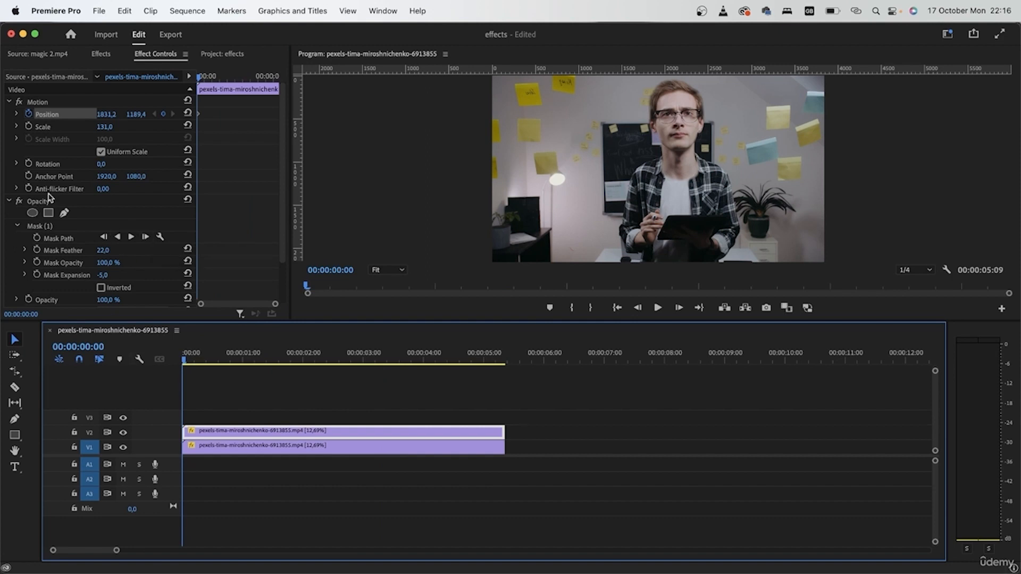
Step: Track Mask (1) forward from the start of the upper clip and scrub through the sequence to check the result
click(56, 227)
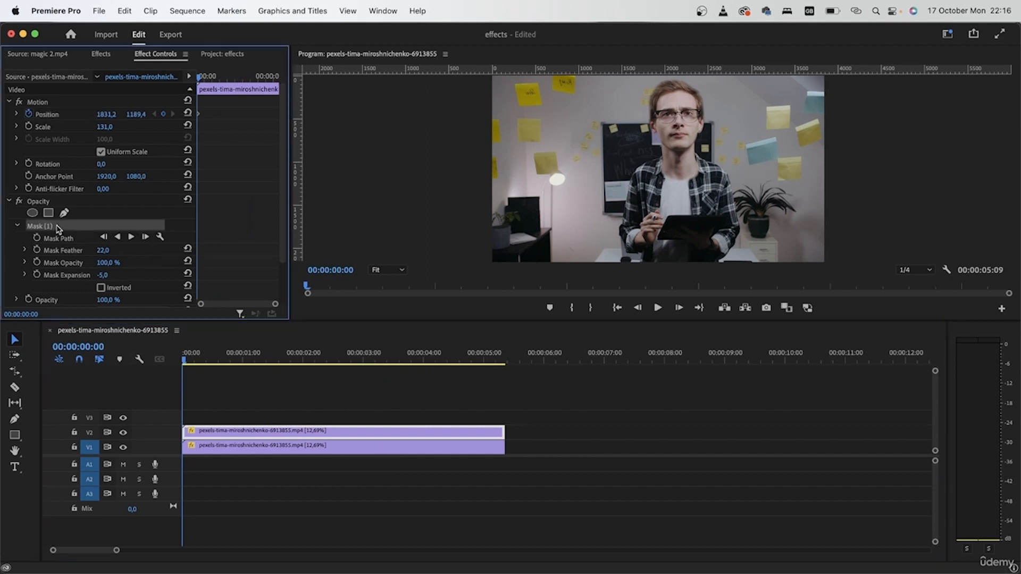
click(131, 237)
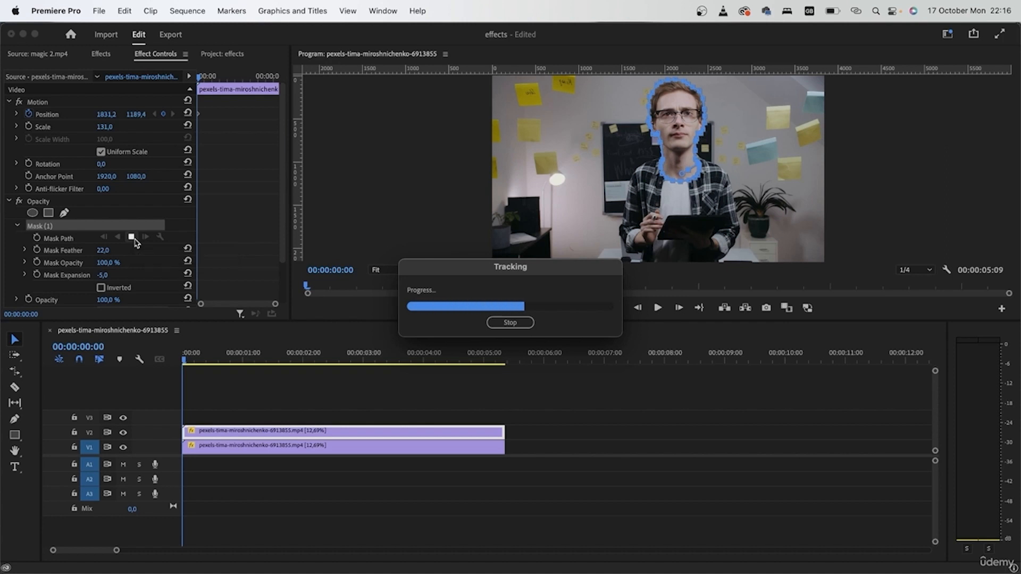
drag(502, 363, 476, 363)
mouse_move(196, 364)
mouse_down()
mouse_move(480, 387)
mouse_move(287, 381)
mouse_move(202, 365)
mouse_move(471, 357)
mouse_move(467, 376)
mouse_move(183, 379)
mouse_up()
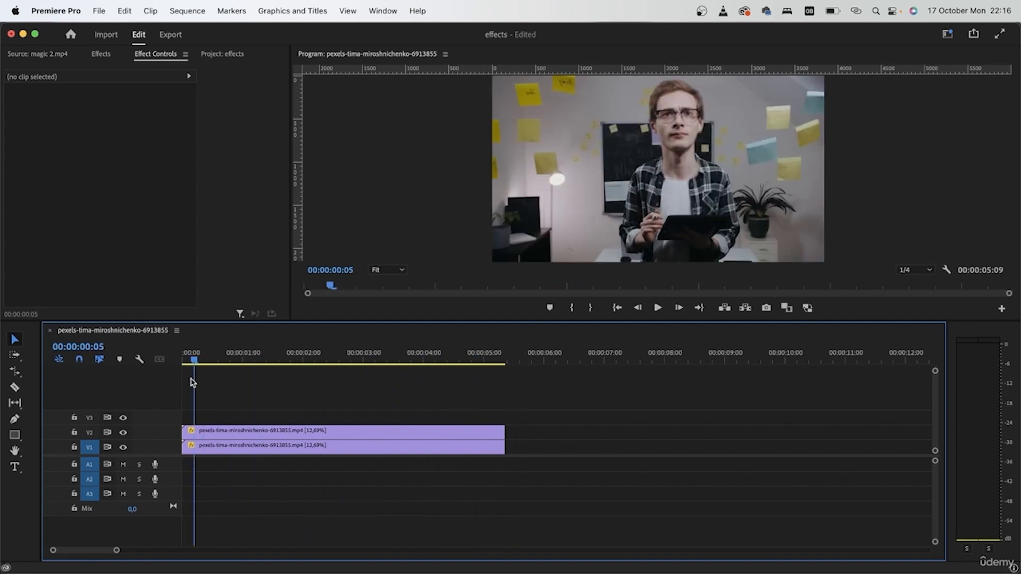
Step: Reset the upper clip's Scale to 100 and its Position to 1920, 1080 at the start of the sequence
click(244, 432)
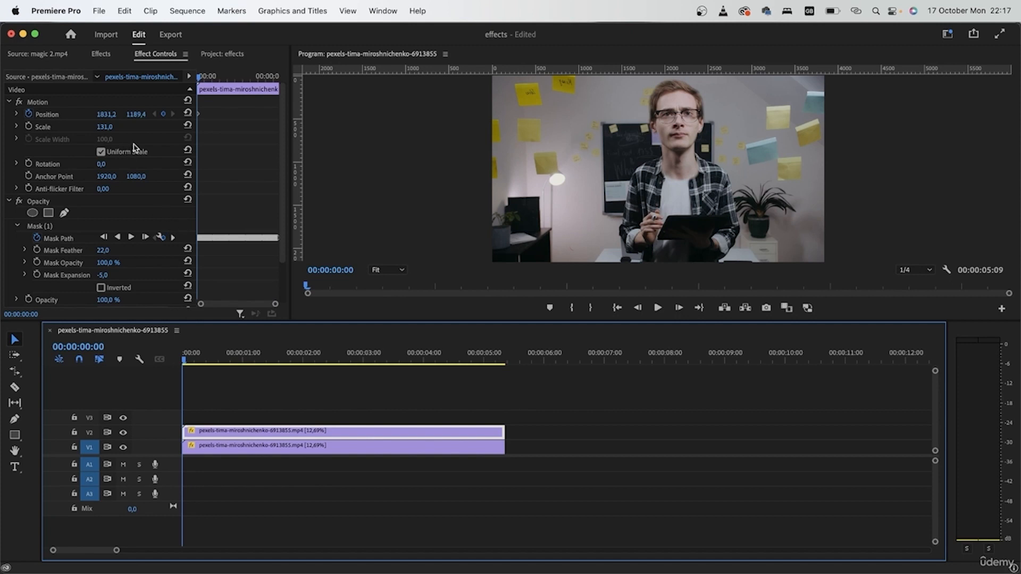
drag(187, 367, 107, 356)
click(230, 137)
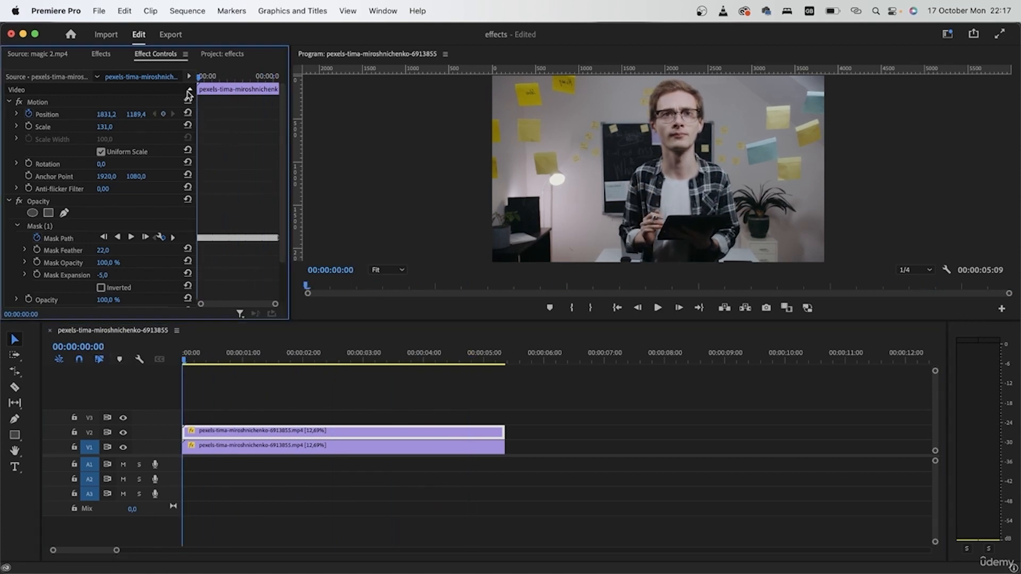
click(105, 127)
text(100)
key(Return)
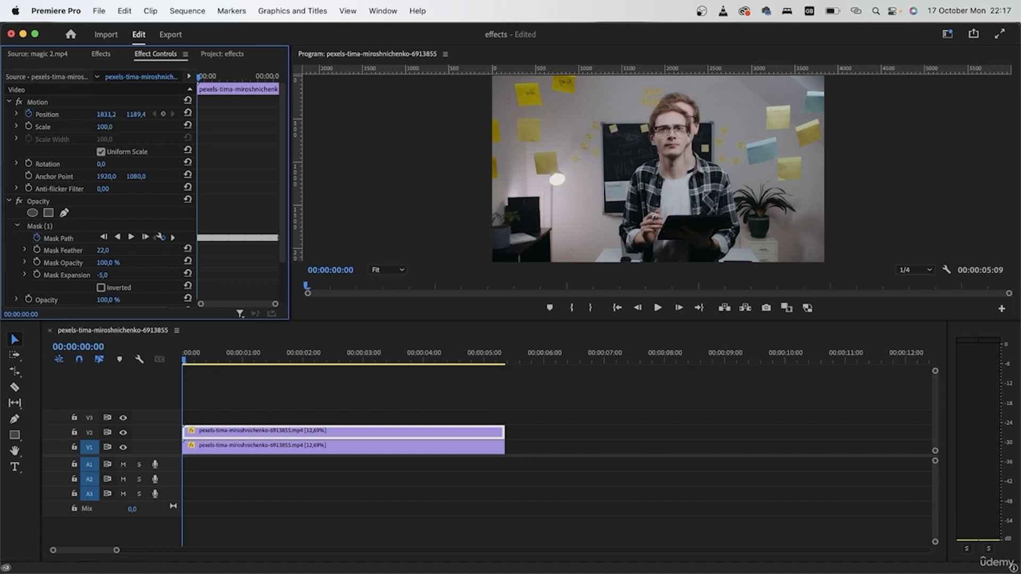
click(187, 113)
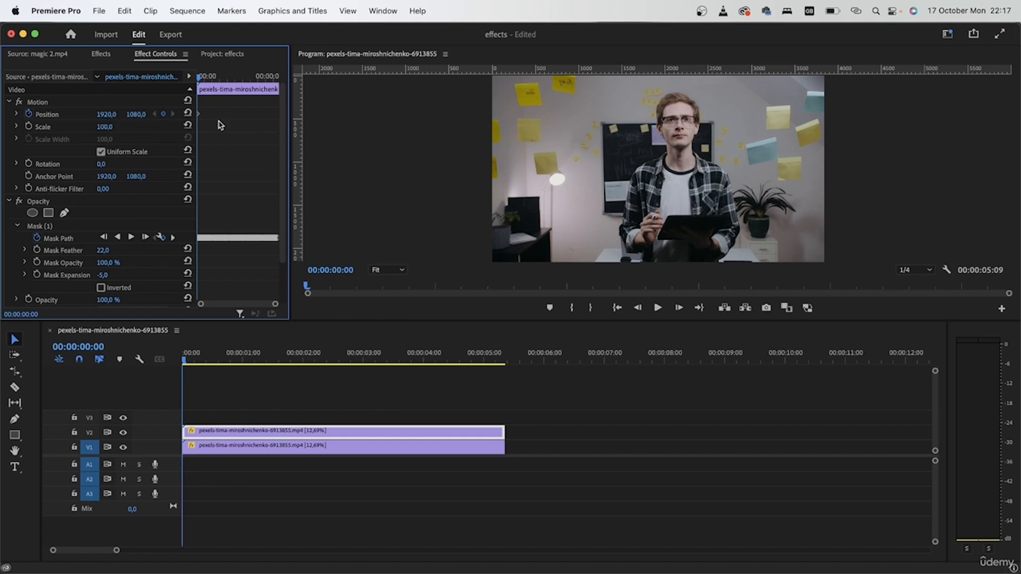
Step: Enable Scale keyframing, shift the Position and Scale start keyframes slightly later, and set Scale 138 and Position 1840, 1182 at 00:00:02:16
click(28, 126)
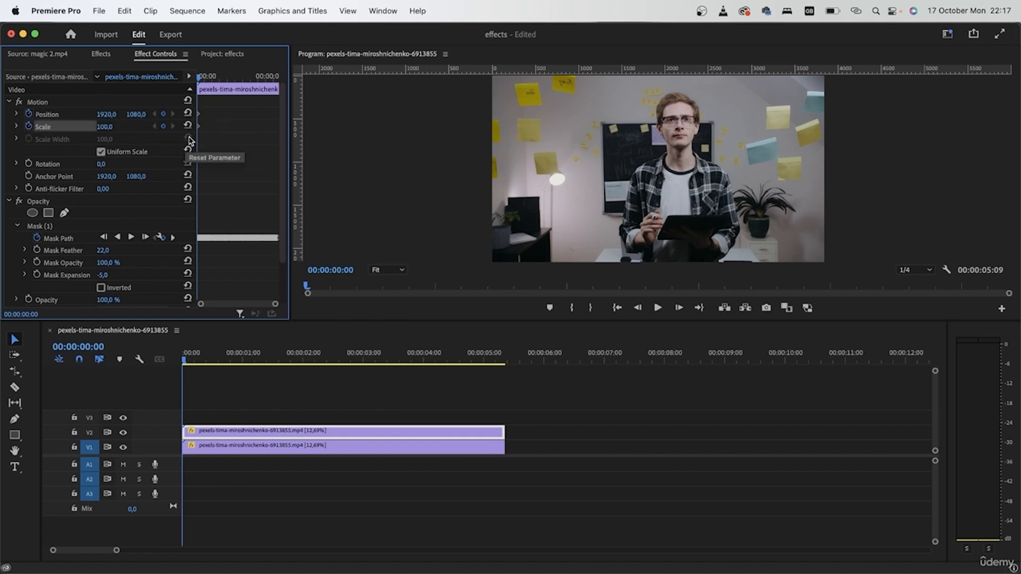
drag(198, 114, 207, 126)
drag(211, 85, 239, 94)
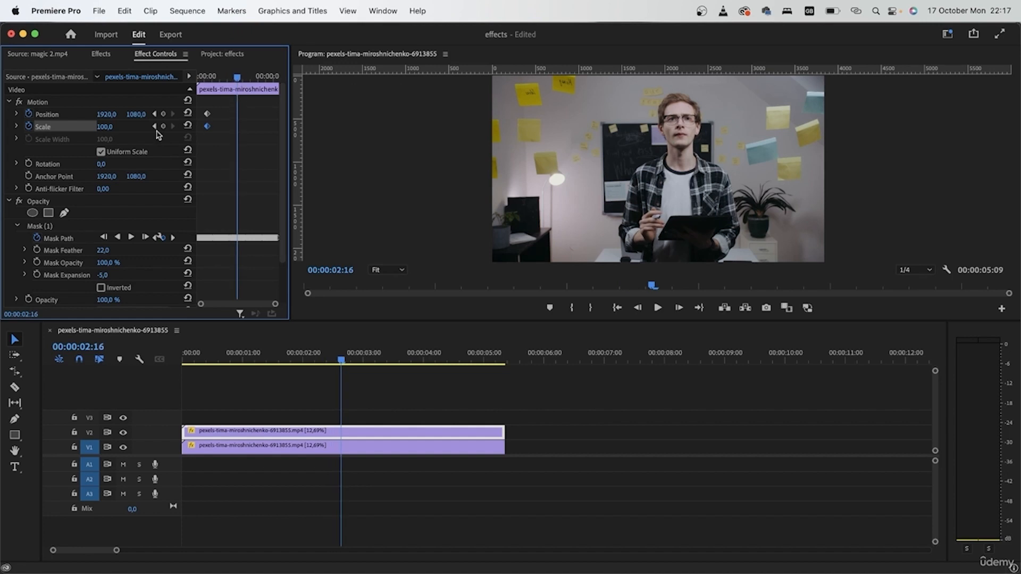
drag(106, 128, 144, 115)
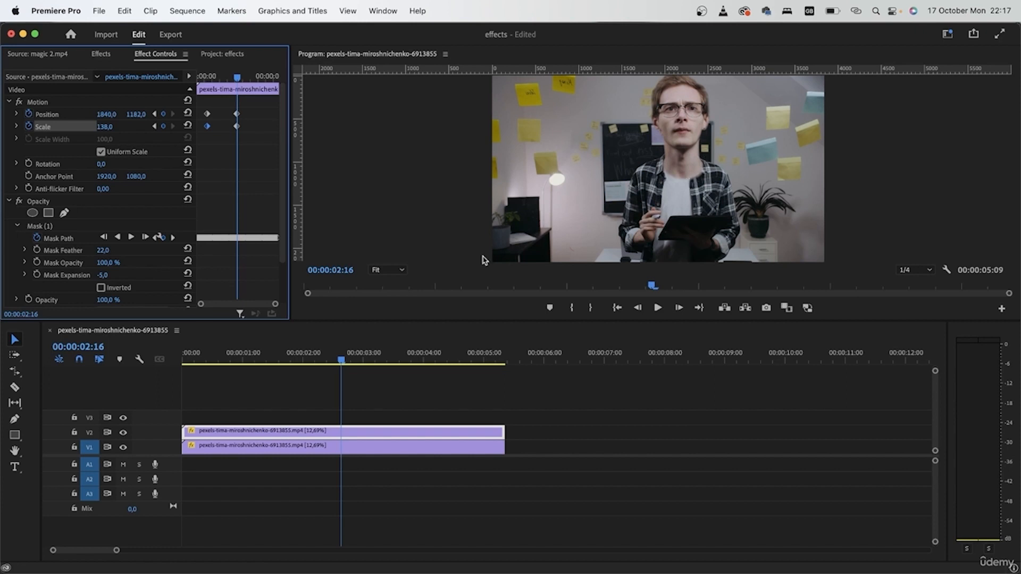
Step: Play the sequence from the beginning to check the head's growth animation and return the playhead to the start
drag(350, 363, 186, 362)
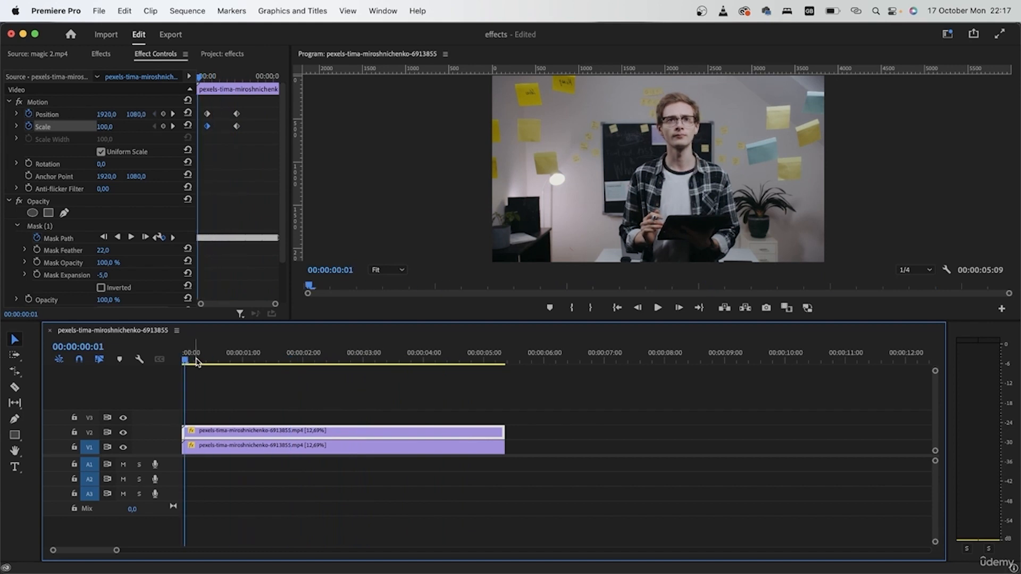
key(space)
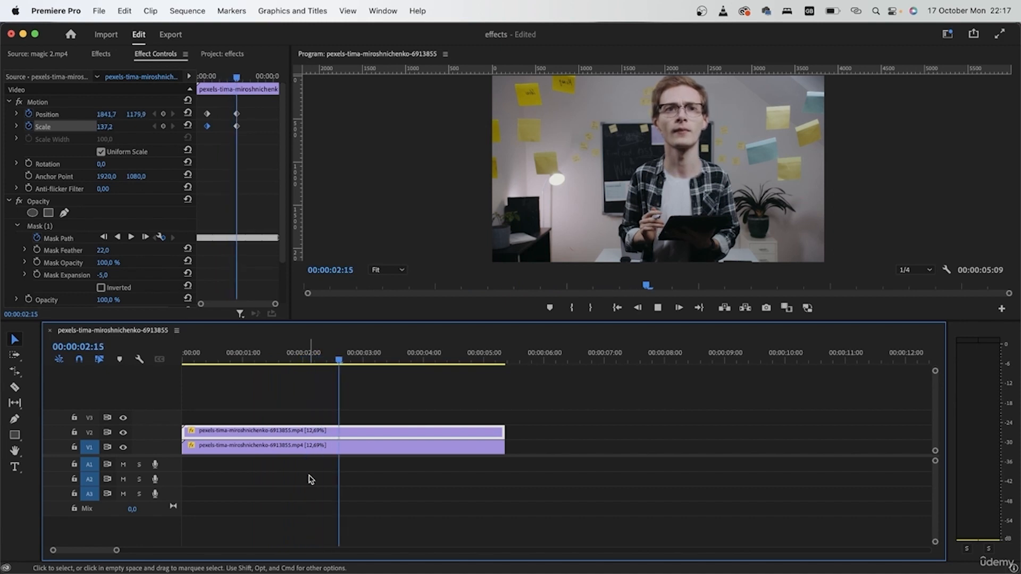
key(space)
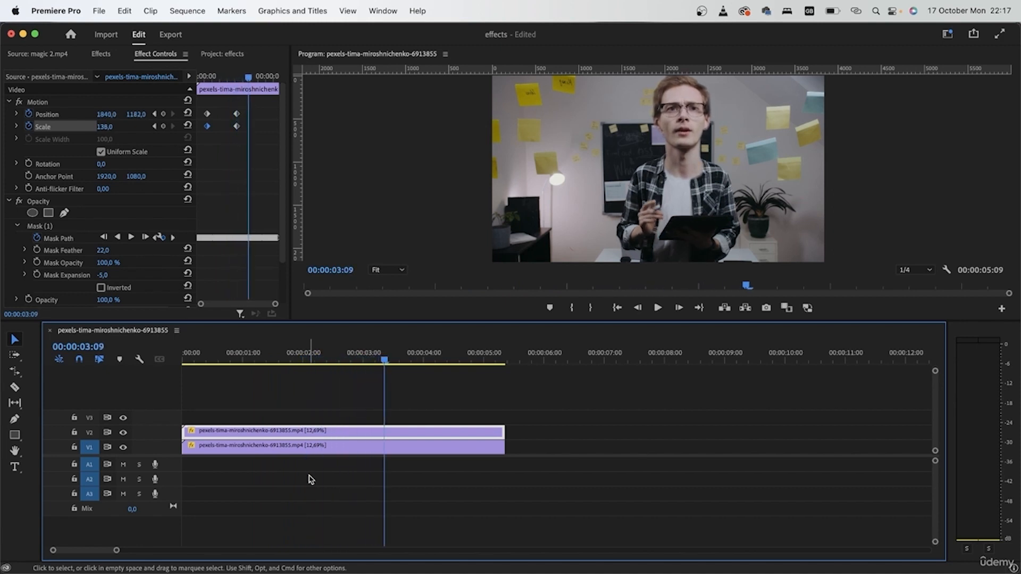
drag(385, 355, 165, 384)
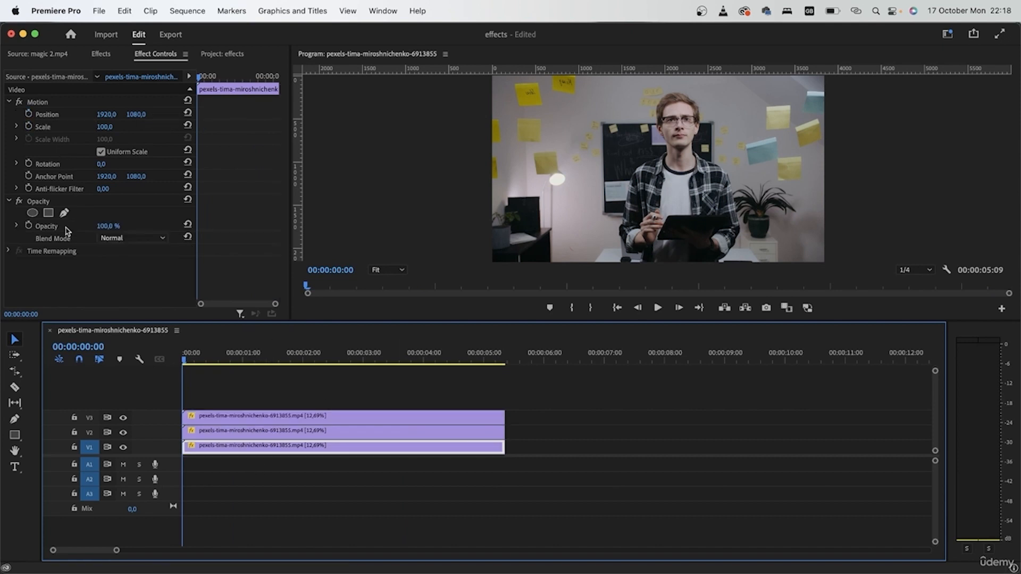
Step: Start a freehand opacity mask on the V1 clip along the shoulder on the lamp's side up to the neck, undoing the last two points
click(64, 212)
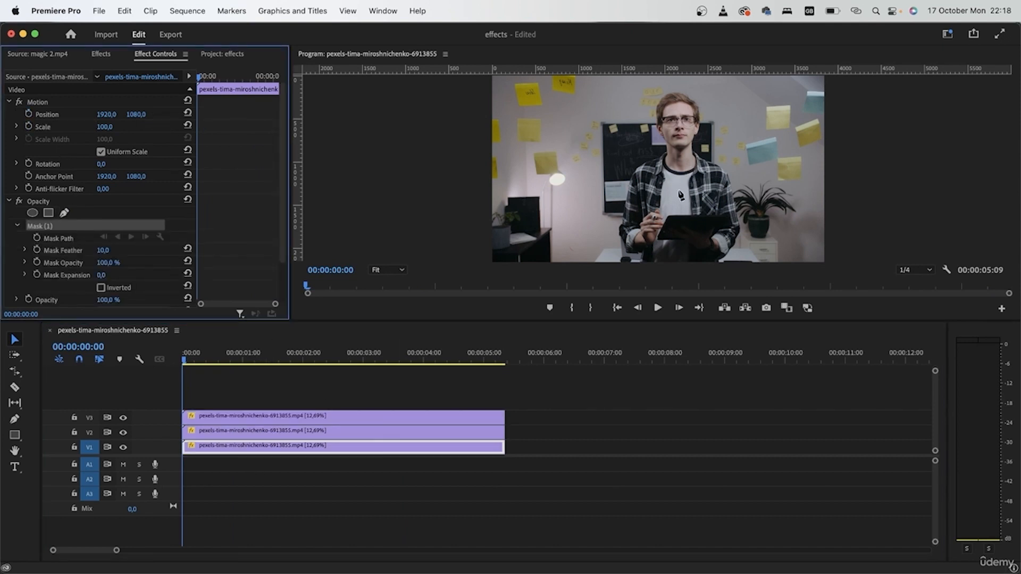
key(super+=)
key(super+=)
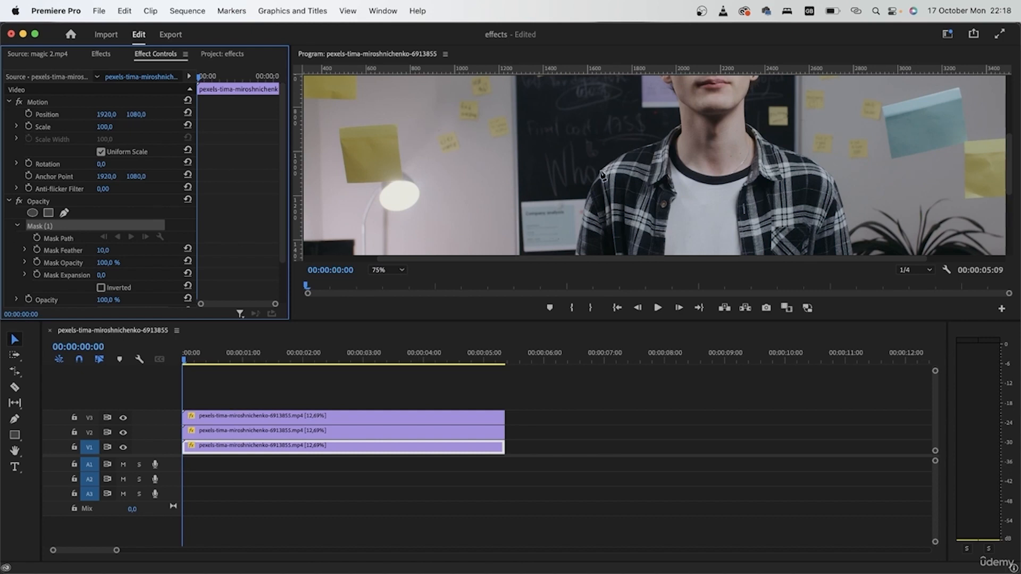
click(601, 170)
click(624, 154)
click(645, 147)
click(660, 142)
click(681, 124)
click(680, 157)
key(super+z)
key(super+z)
Step: Continue the mask path from the shirt collar's edge down and around the neckline of the T-shirt
click(674, 132)
click(675, 146)
click(688, 168)
click(707, 176)
click(729, 175)
click(746, 168)
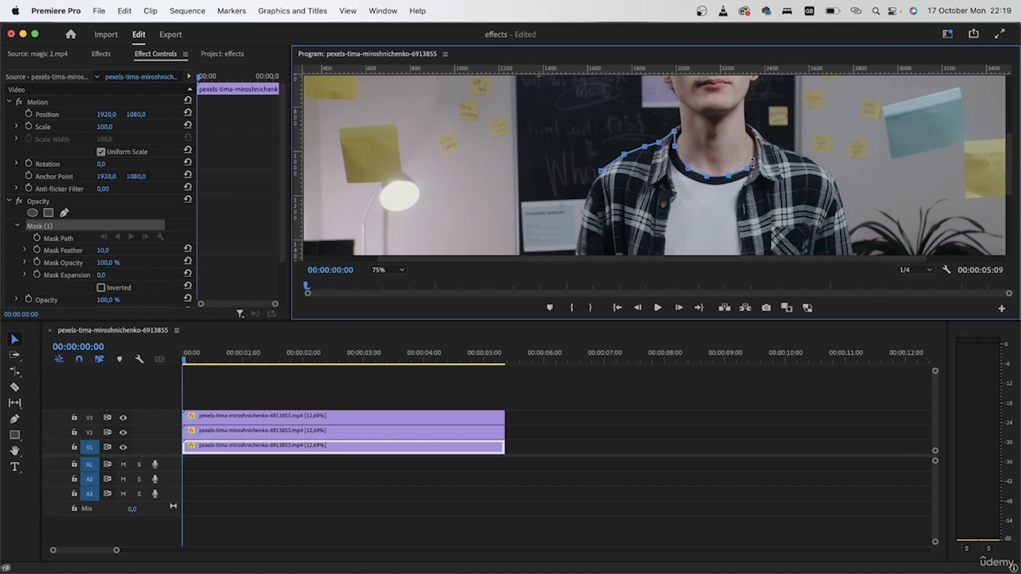
Step: Extend the mask over the opposite collar and shoulder, across the chest, and close it at its first point
drag(753, 128, 746, 121)
click(776, 148)
click(746, 226)
click(658, 234)
click(607, 235)
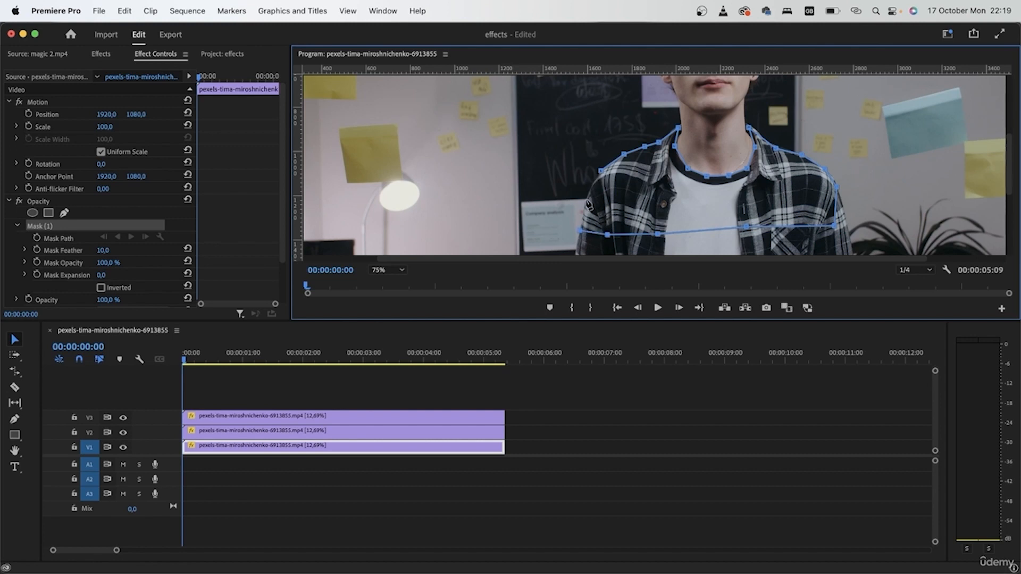
click(602, 172)
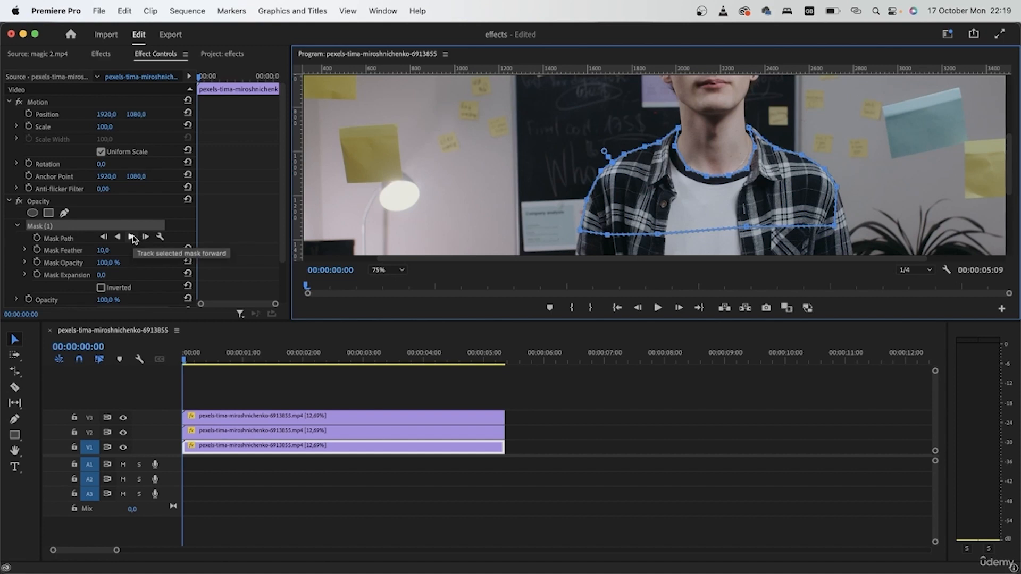
Step: Copy Mask (1) from the V1 clip and paste it into the Opacity effect of the V3 clip
click(205, 416)
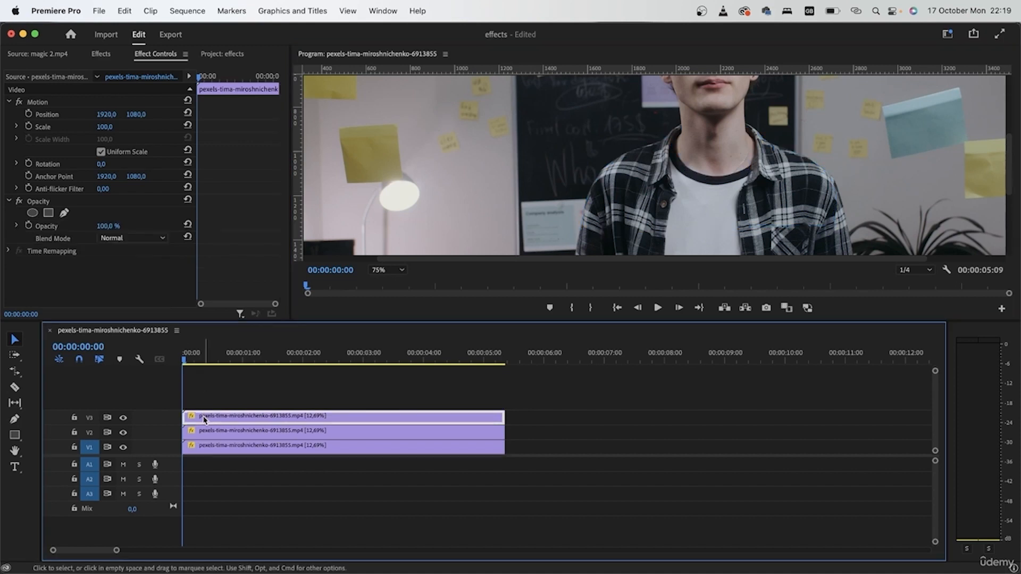
click(211, 451)
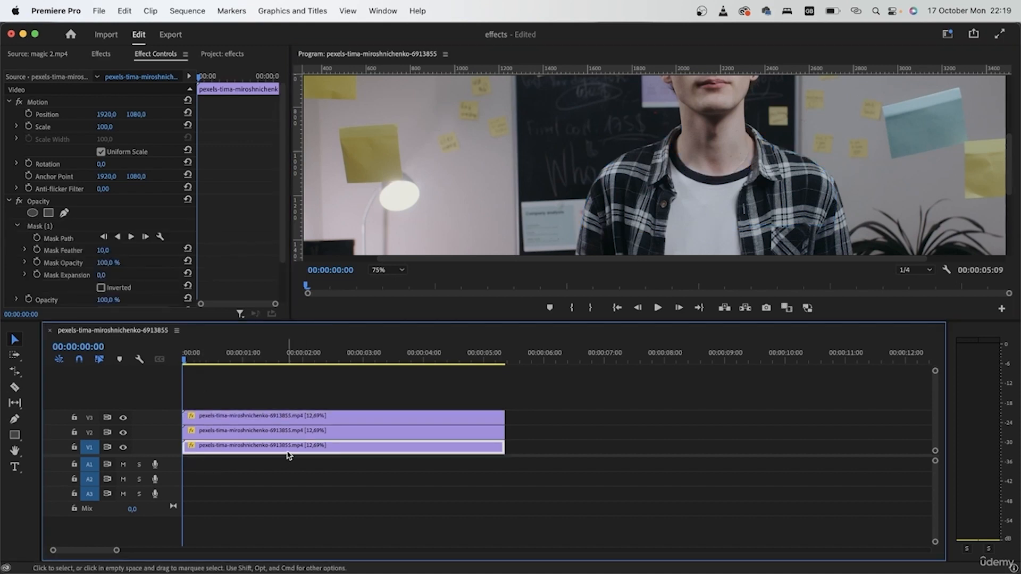
click(43, 228)
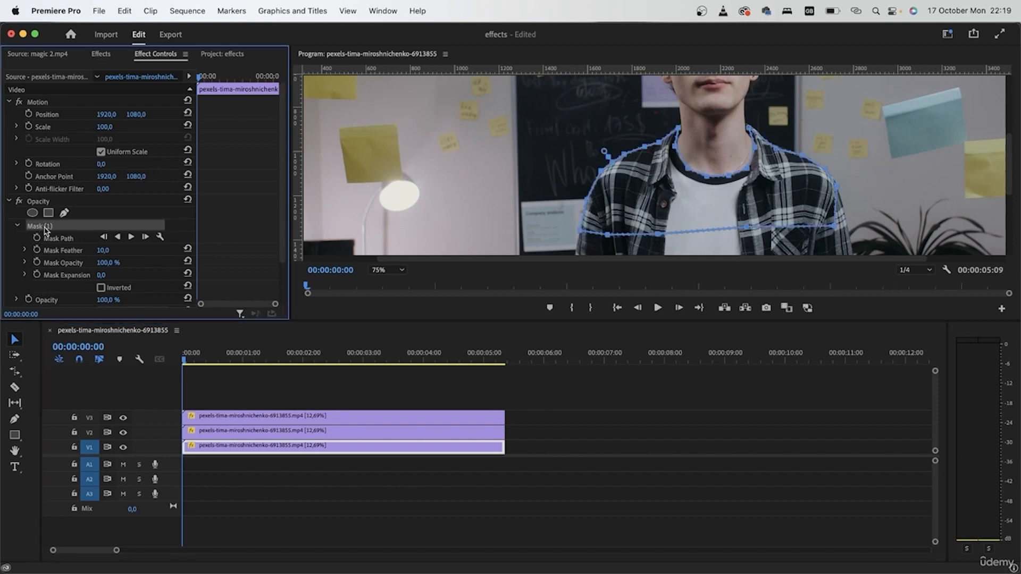
click(211, 420)
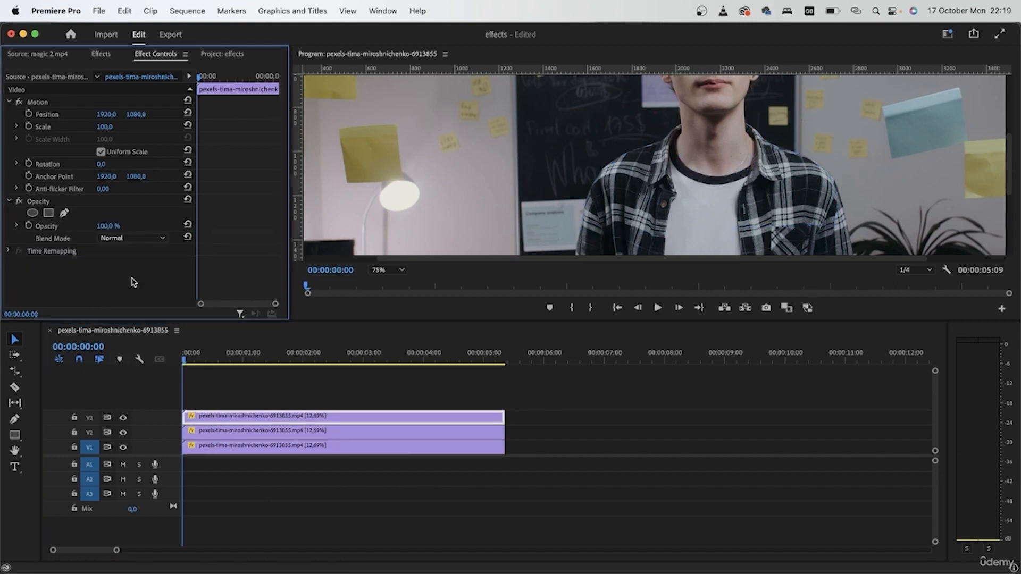
click(48, 212)
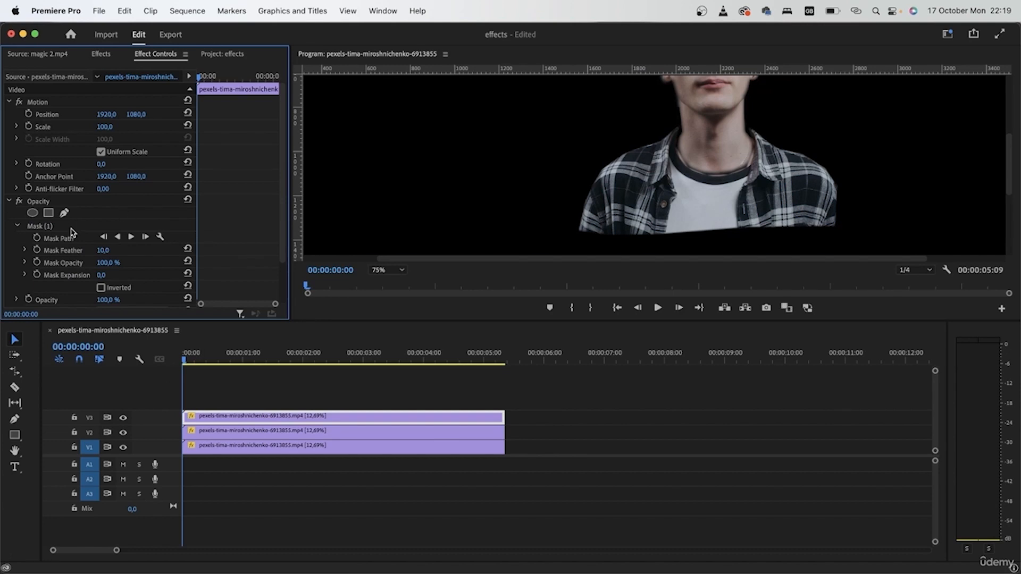
Step: Delete Mask (1) from the V1 clip, undoing any wrong deletion first
click(232, 448)
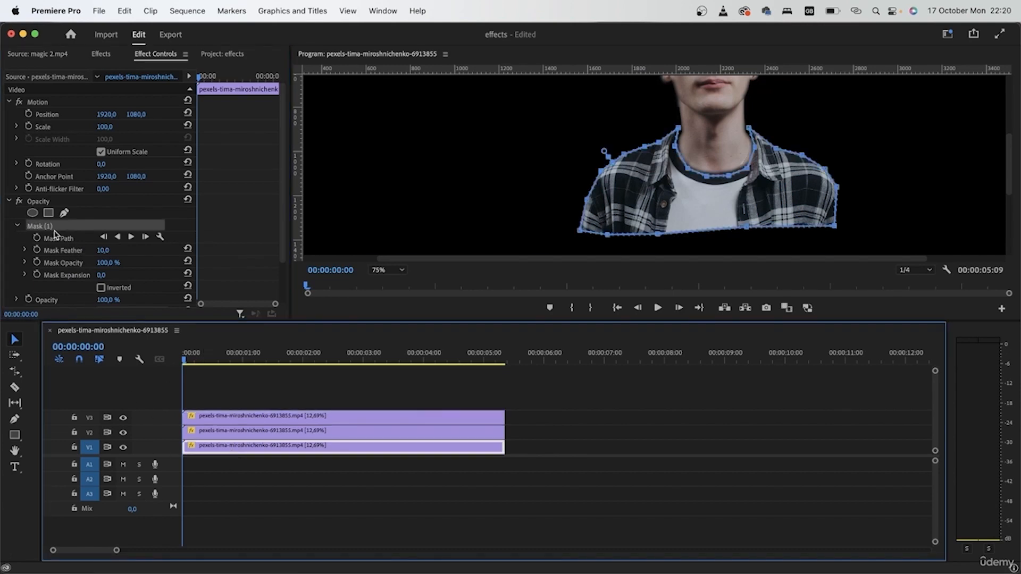
key(Delete)
key(cmd+z)
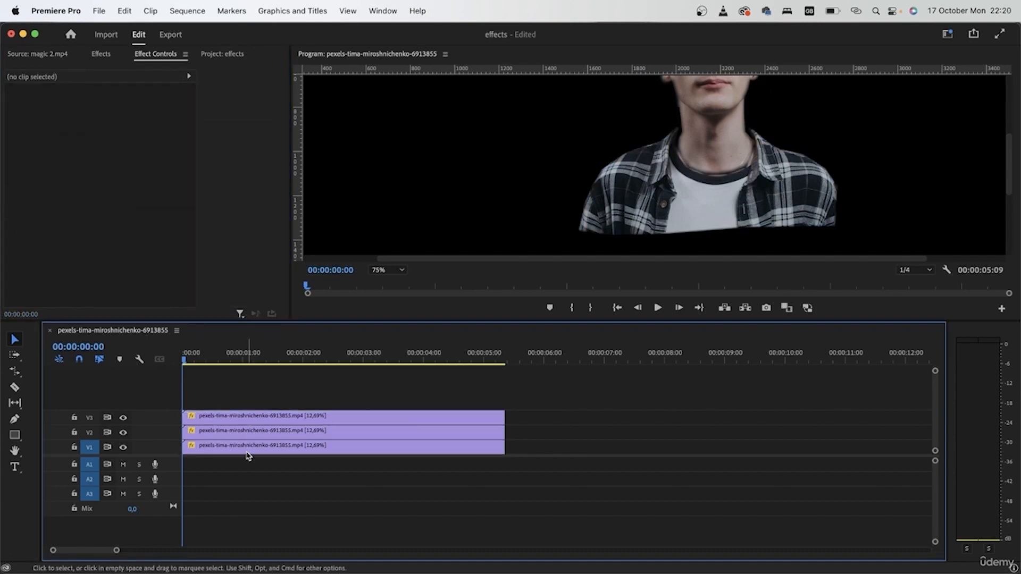
click(50, 228)
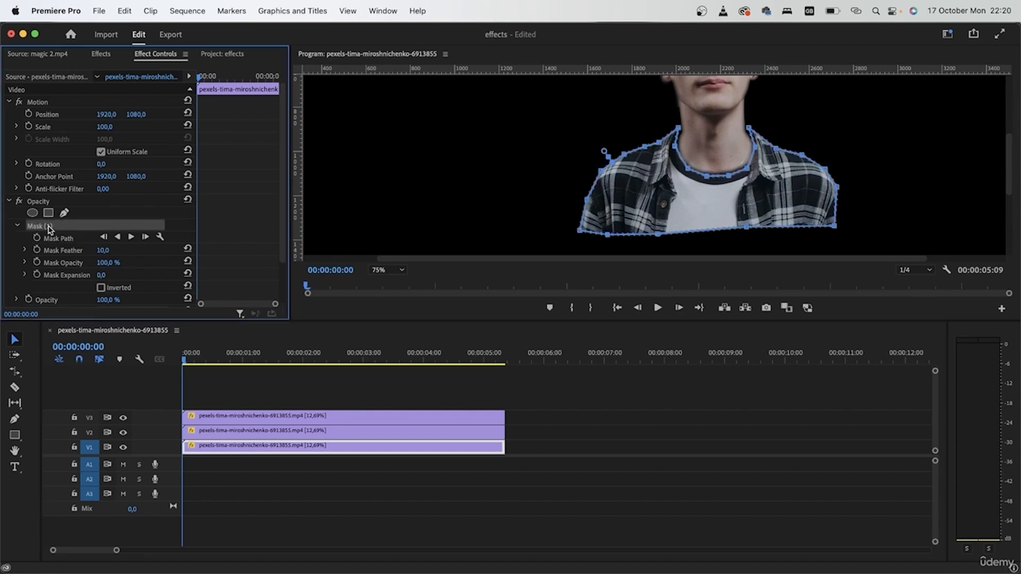
key(Delete)
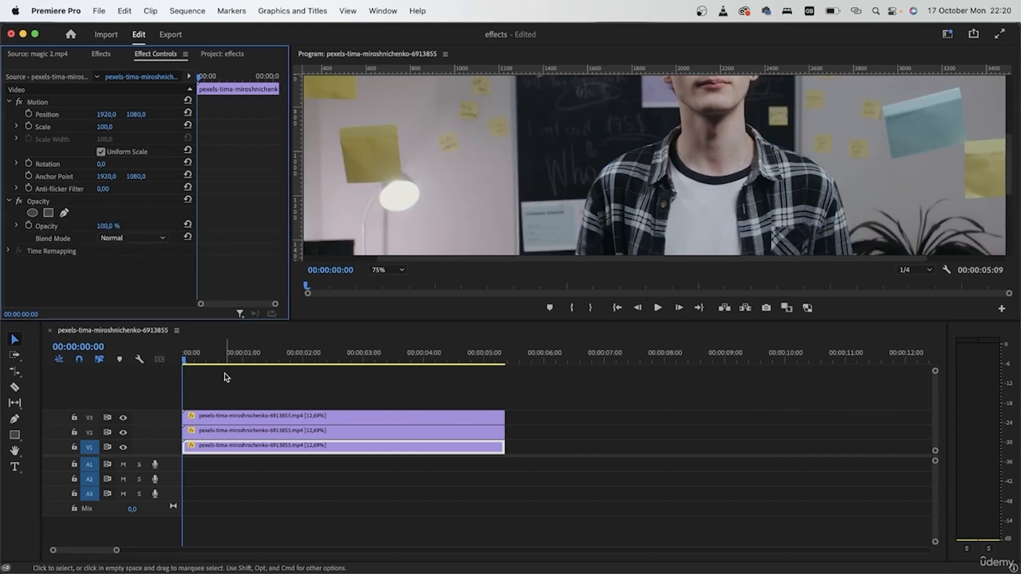
Step: Hide track V2 and enable Mask Path keyframing for the V3 clip's shirt mask at 00:00:00:00
click(199, 417)
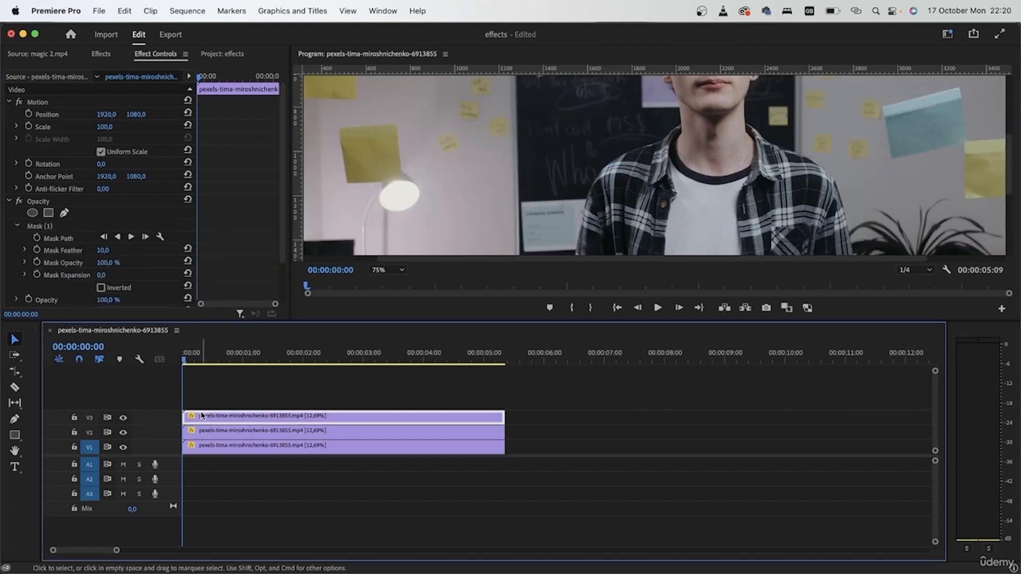
click(122, 433)
click(134, 101)
drag(199, 77, 129, 233)
click(37, 238)
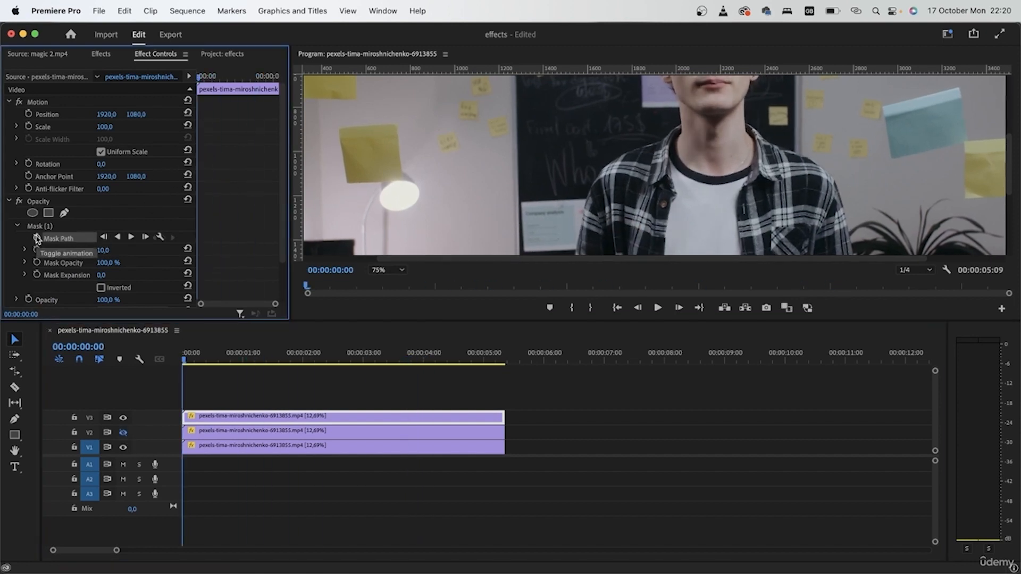
Step: Add a Mask Path keyframe for the V3 clip's shirt mask at about 00:00:01:02
drag(196, 80, 213, 77)
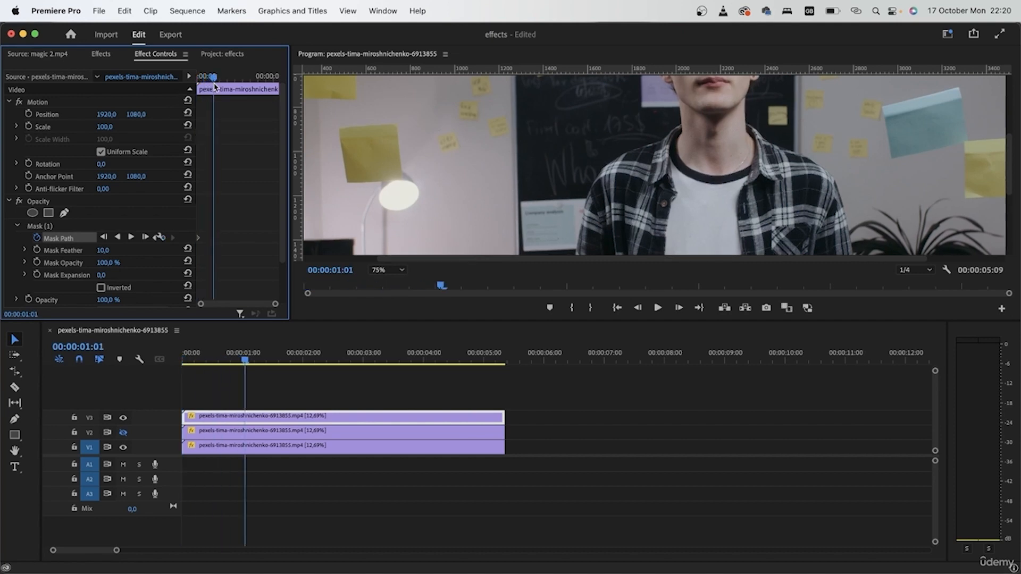
click(52, 227)
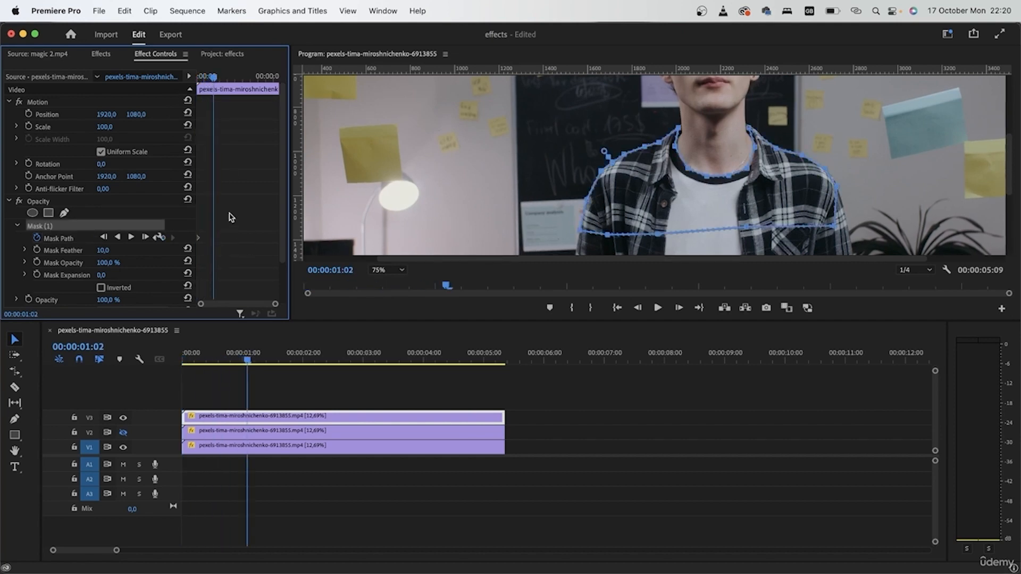
click(224, 238)
Step: Hide track V1 and shift the V3 clip's mask slightly to follow the shirt at 00:00:02:18
drag(215, 78, 240, 84)
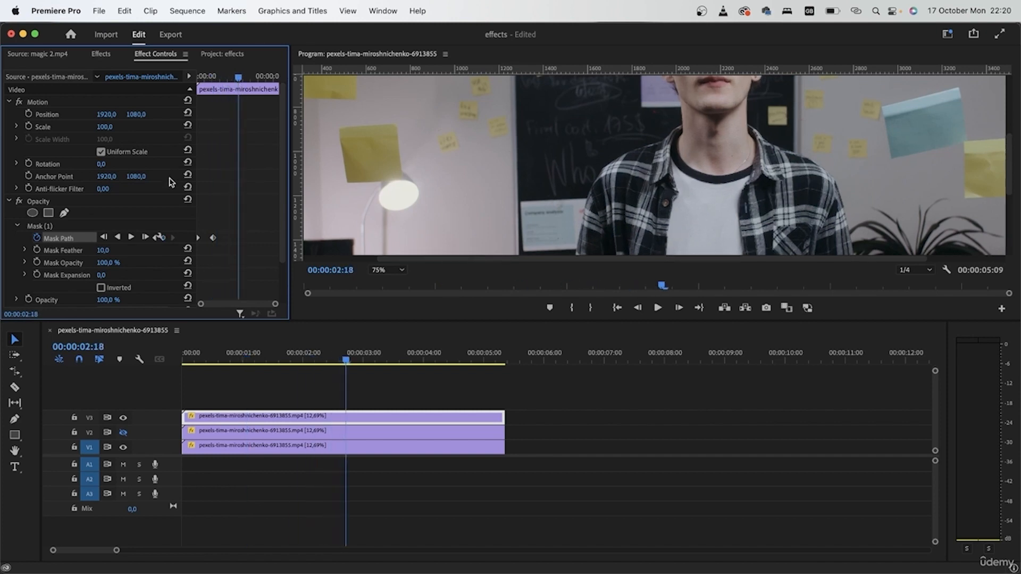
click(88, 229)
click(124, 448)
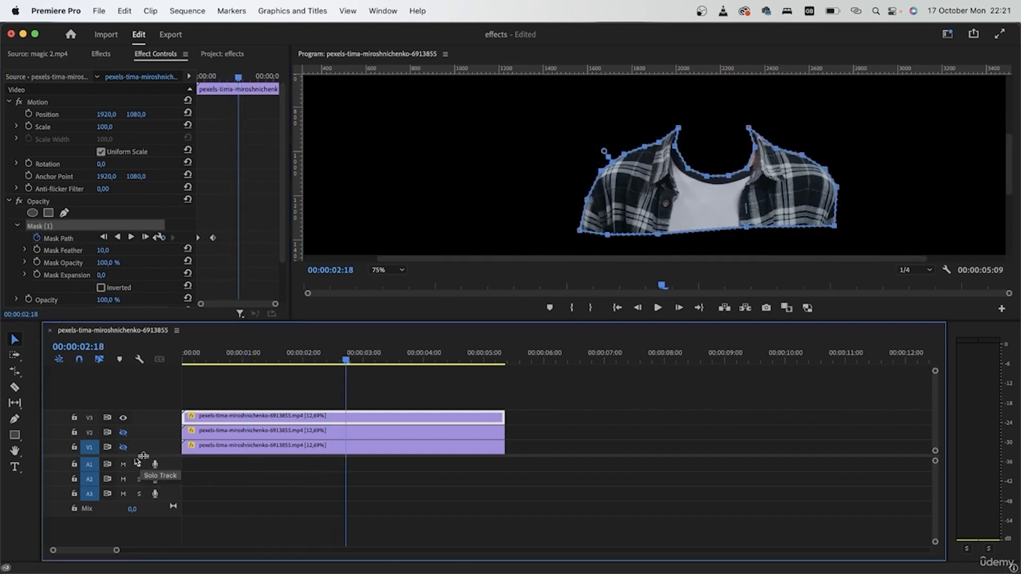
click(776, 191)
drag(776, 191, 778, 190)
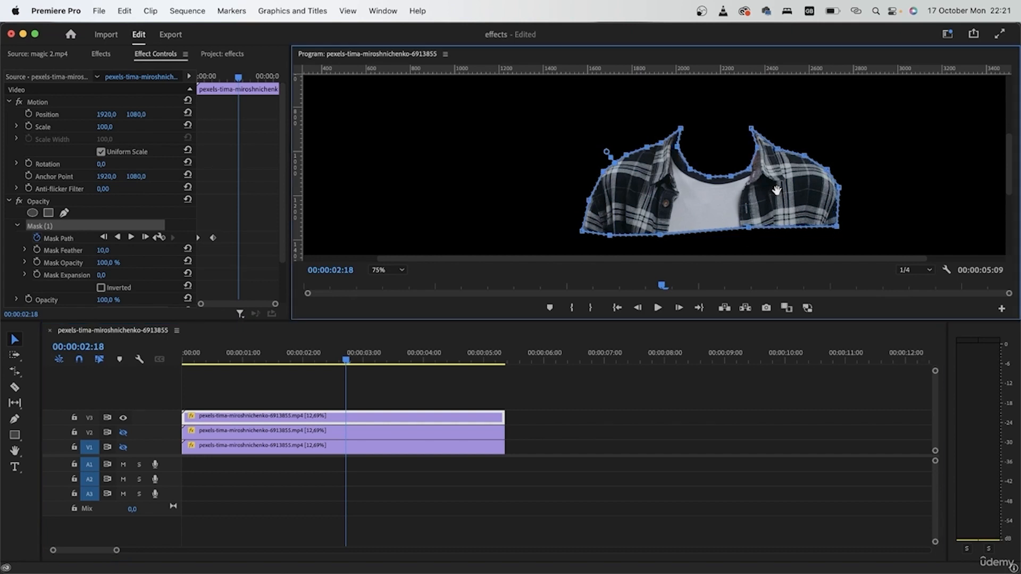
Step: Keyframe another slight shift of the shirt mask further along the V3 clip and return the playhead to the start
drag(238, 77, 249, 78)
drag(800, 204, 803, 205)
drag(261, 84, 198, 89)
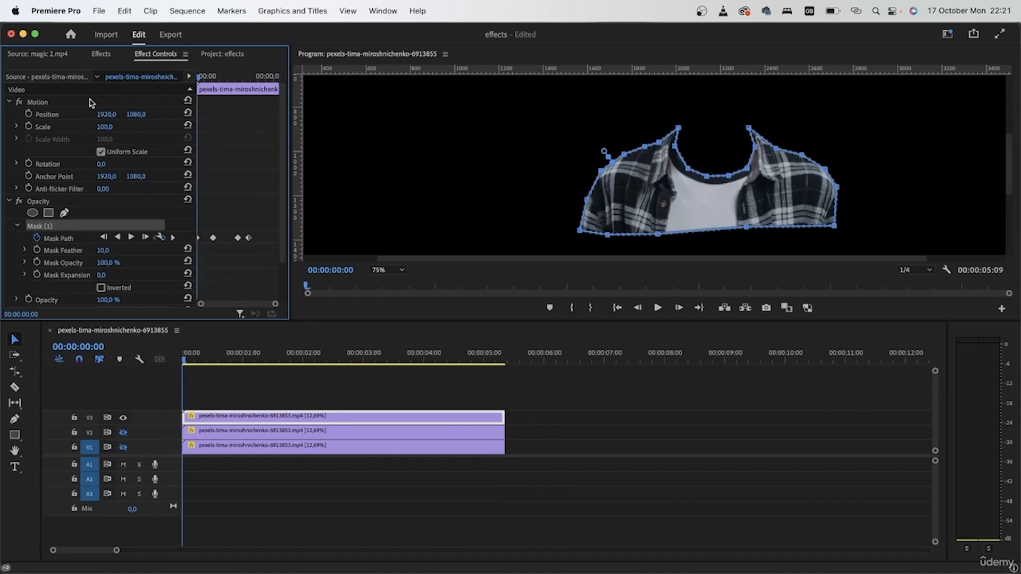
Step: Show tracks V2 and V1 again and select the V2 clip
click(124, 432)
click(123, 447)
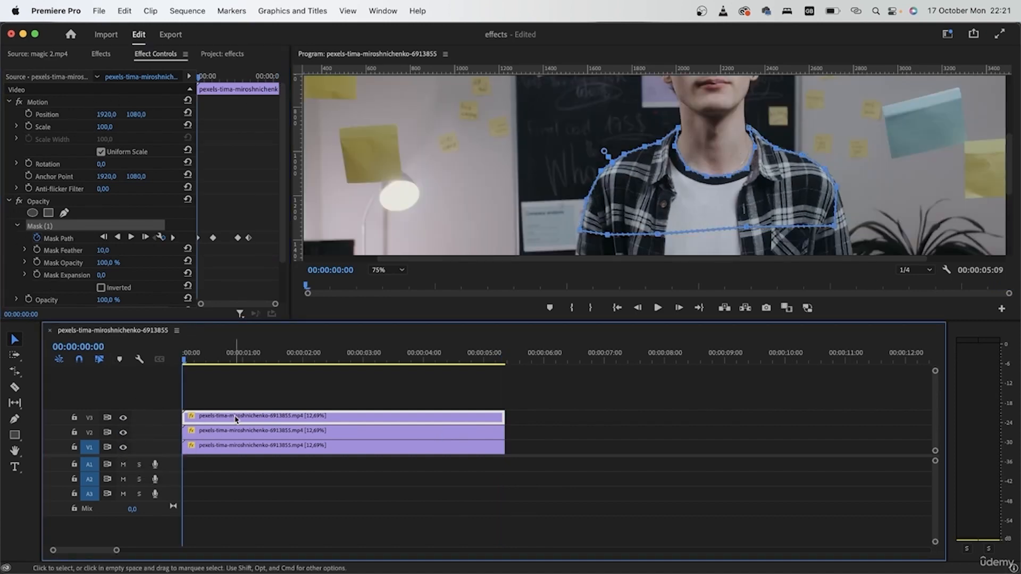
click(233, 435)
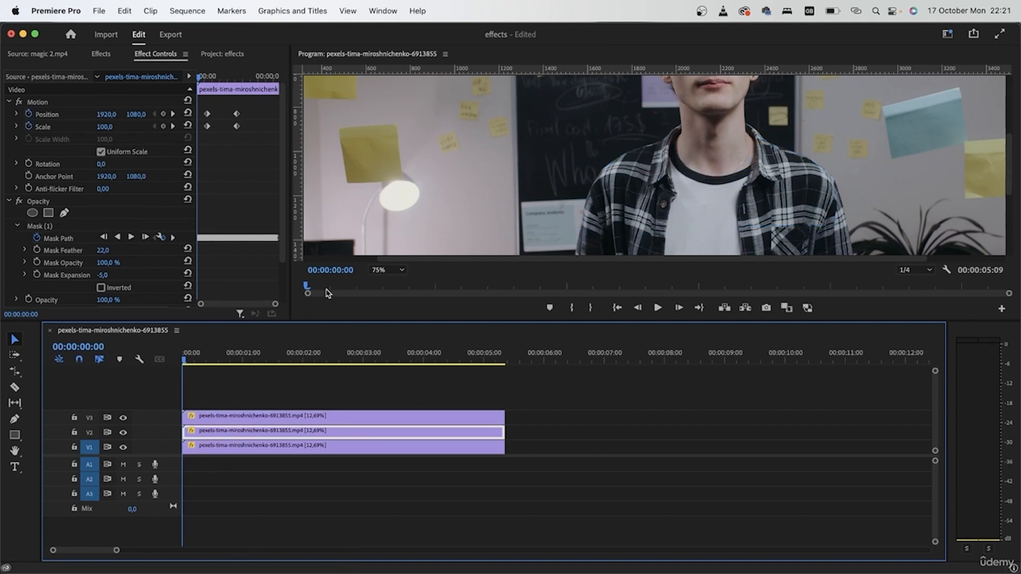
Step: Fit the program preview to the frame and play the sequence from the start to 00:00:03:10 to check the big-head effect
click(393, 274)
click(393, 286)
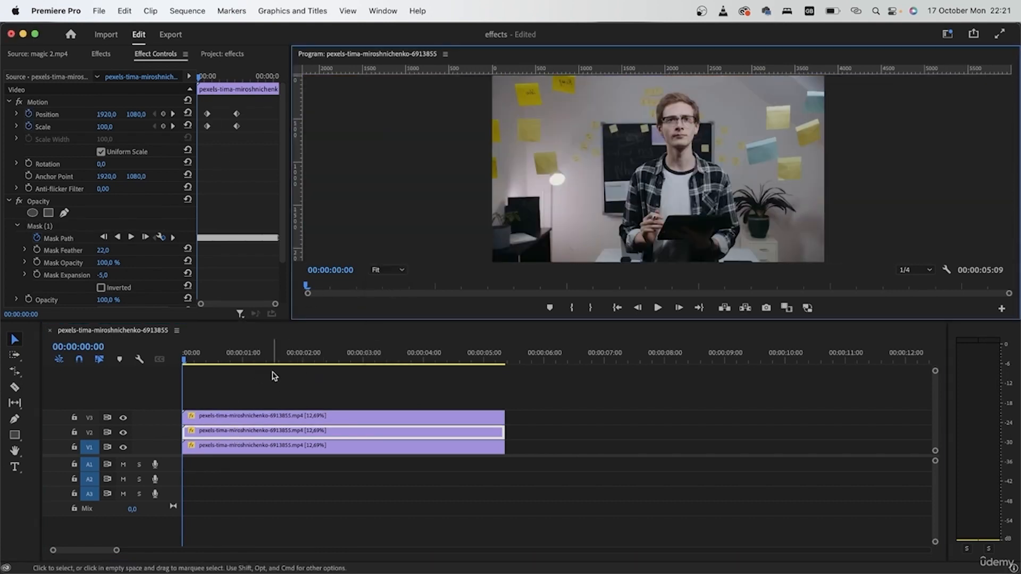
key(space)
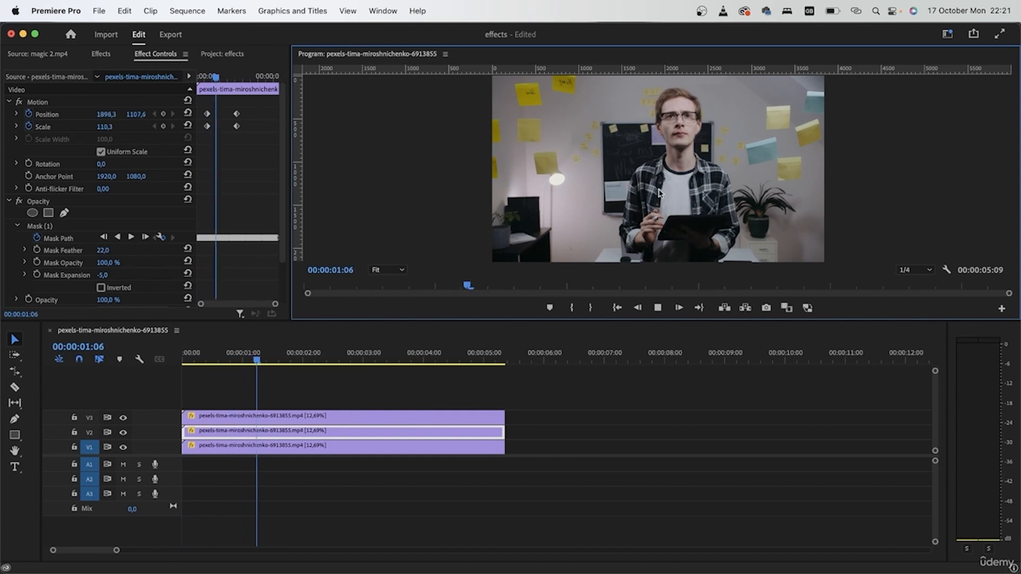
key(space)
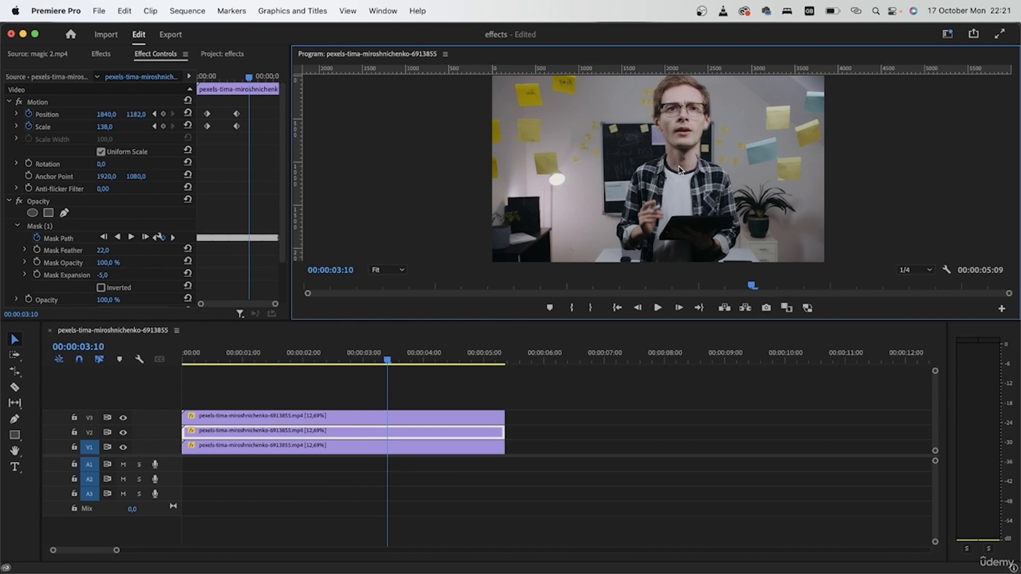
Step: Display the V3 clip's shirt mask path at 00:00:03:10 for inspection, deselect the clip and return the playhead to the start
click(408, 417)
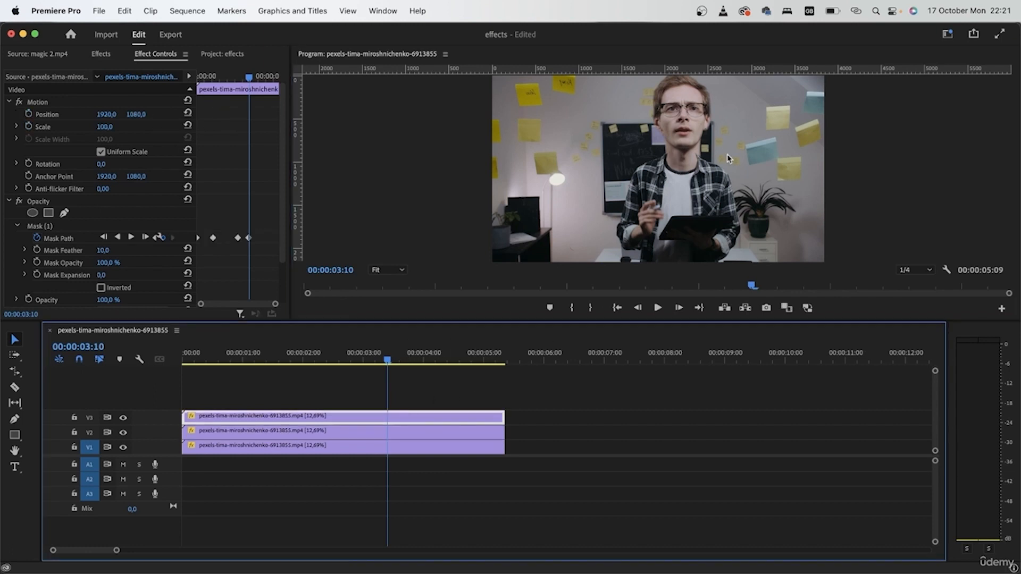
click(74, 237)
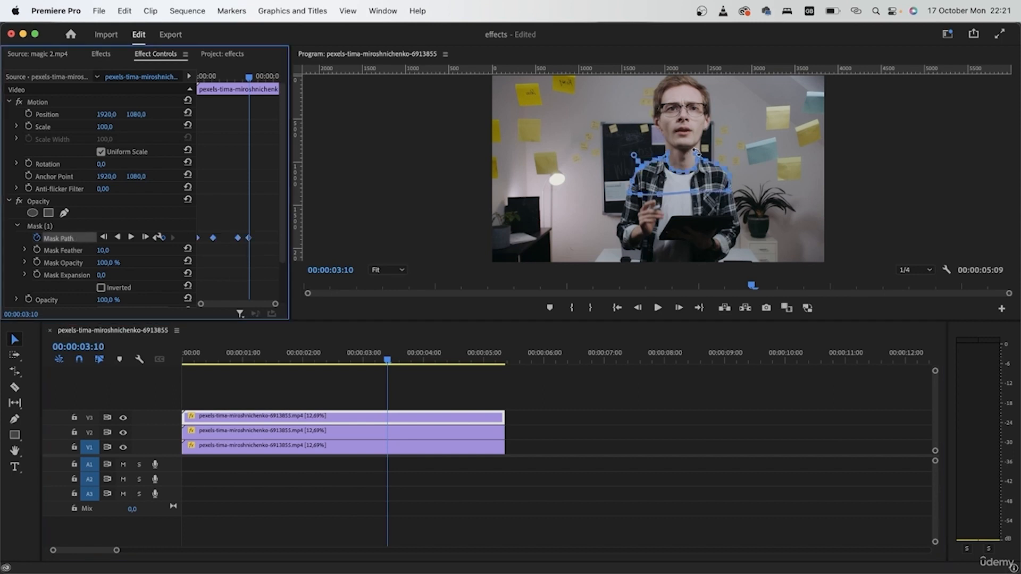
click(375, 399)
drag(386, 360, 185, 377)
click(123, 419)
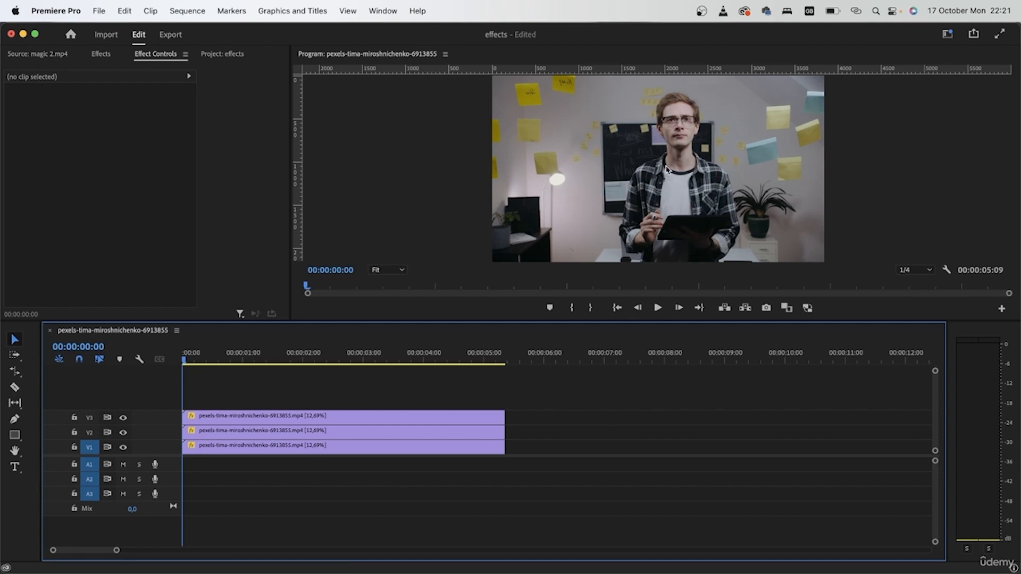
drag(191, 359, 176, 404)
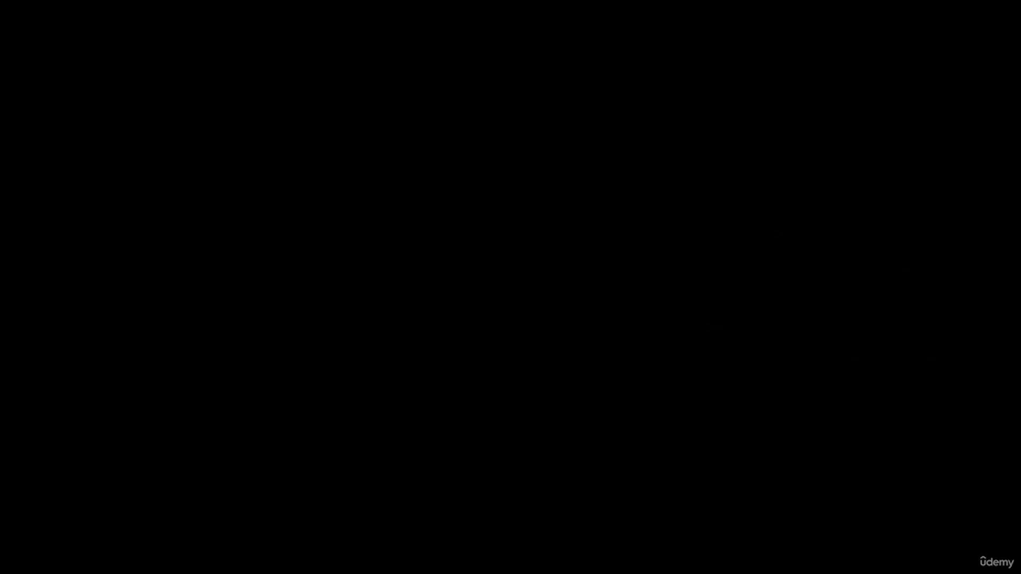